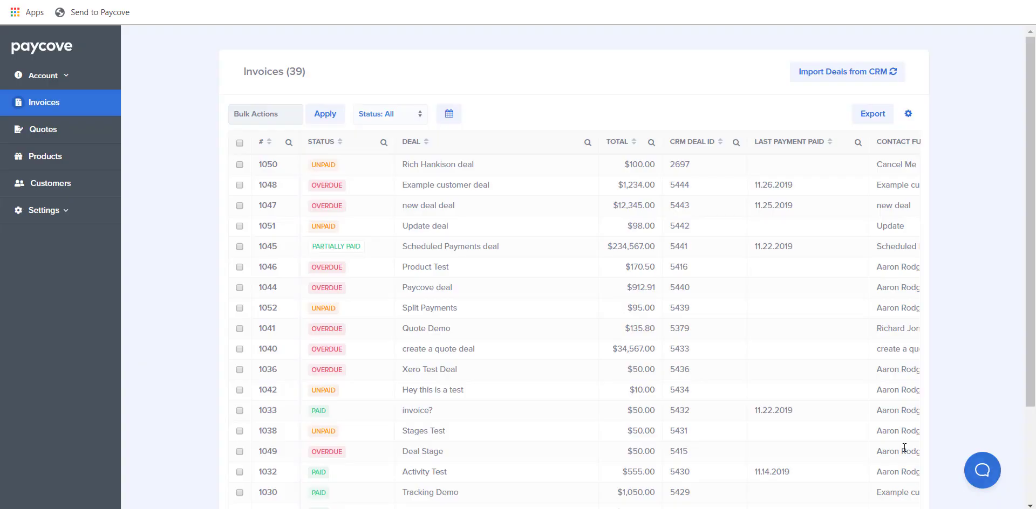
# Look over the invoice list and the pipeline stages in the CRM settings
pyautogui.scroll(-3, 875, 438)
pyautogui.scroll(3, 875, 438)
pyautogui.click(68, 212)
pyautogui.click(79, 402)
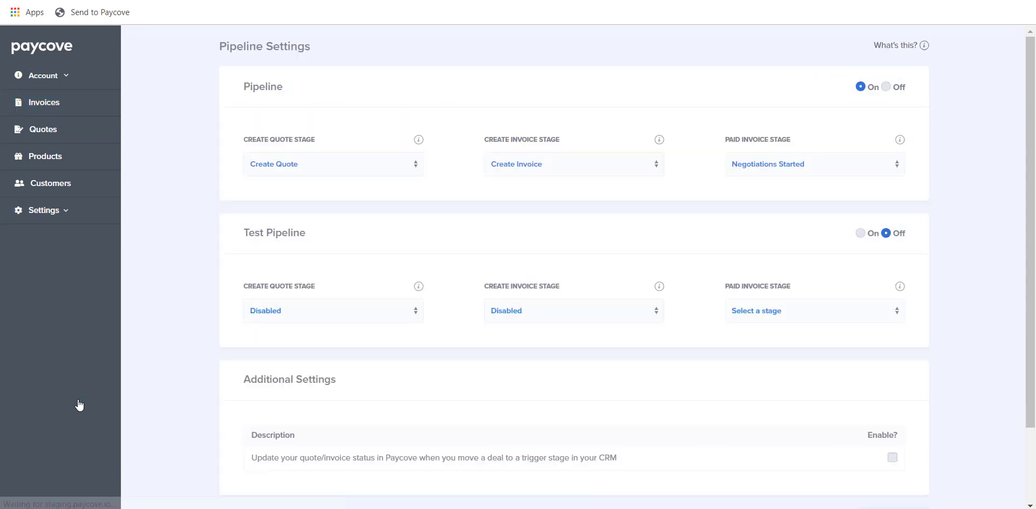
pyautogui.click(64, 210)
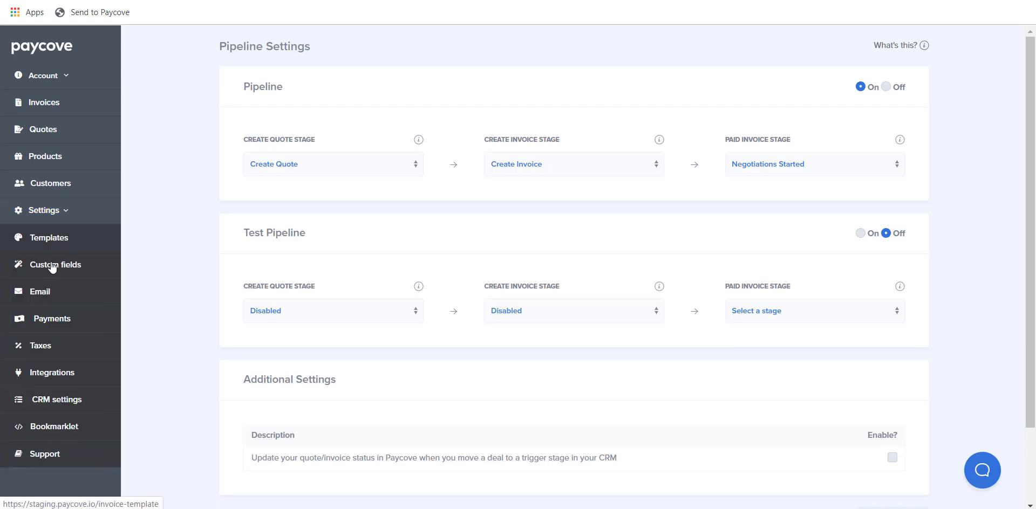
pyautogui.click(75, 385)
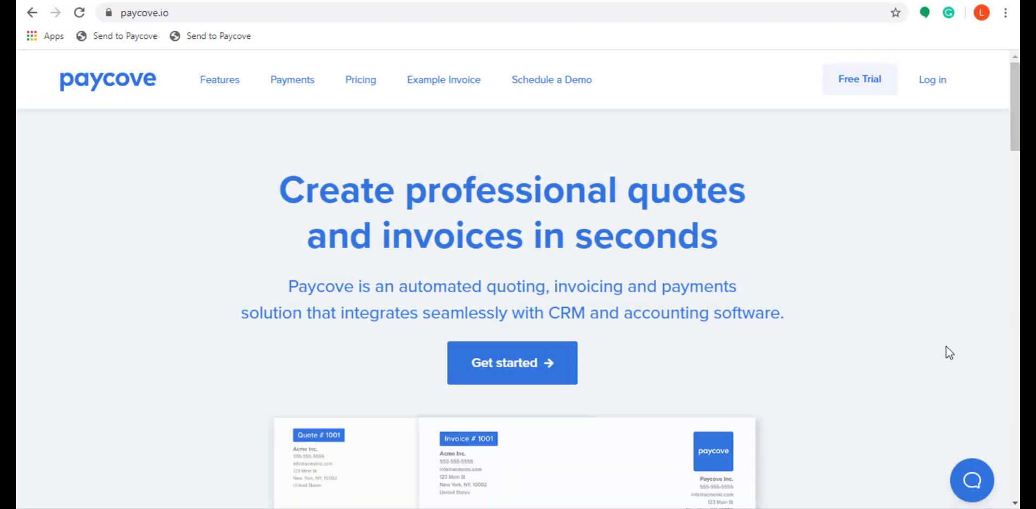
# Start the Paycove sign-up, review the available CRM integrations and select HubSpot
pyautogui.click(558, 384)
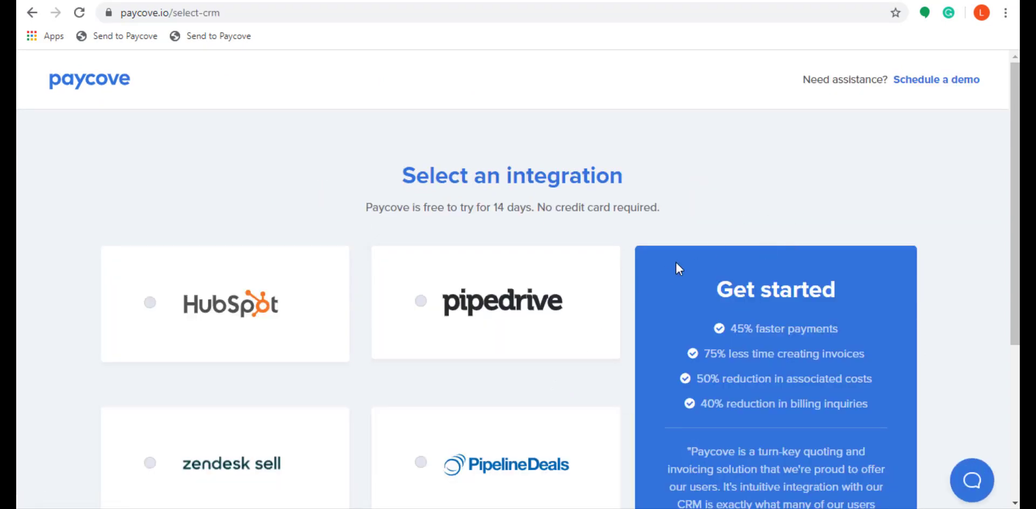
pyautogui.scroll(-1, 68, 324)
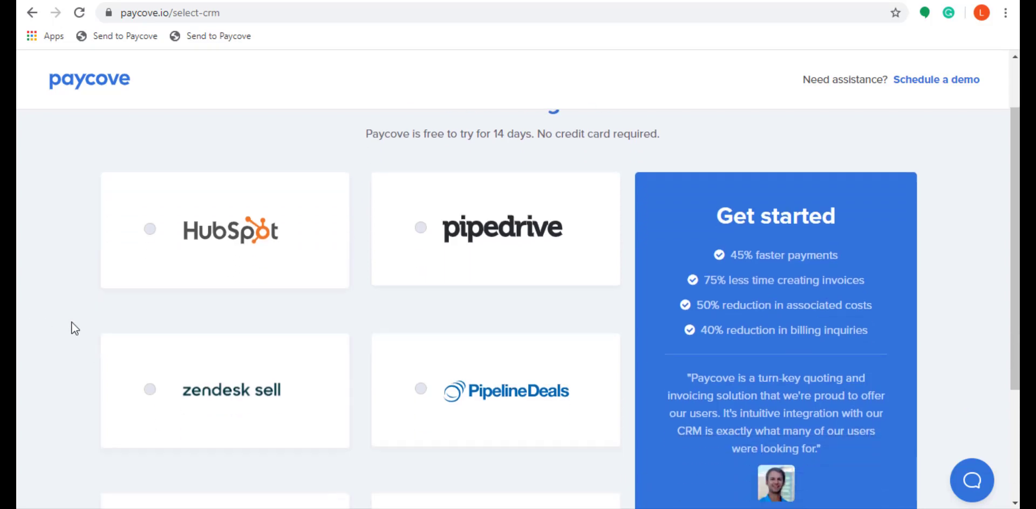
pyautogui.scroll(-1, 75, 322)
pyautogui.scroll(-1, 83, 313)
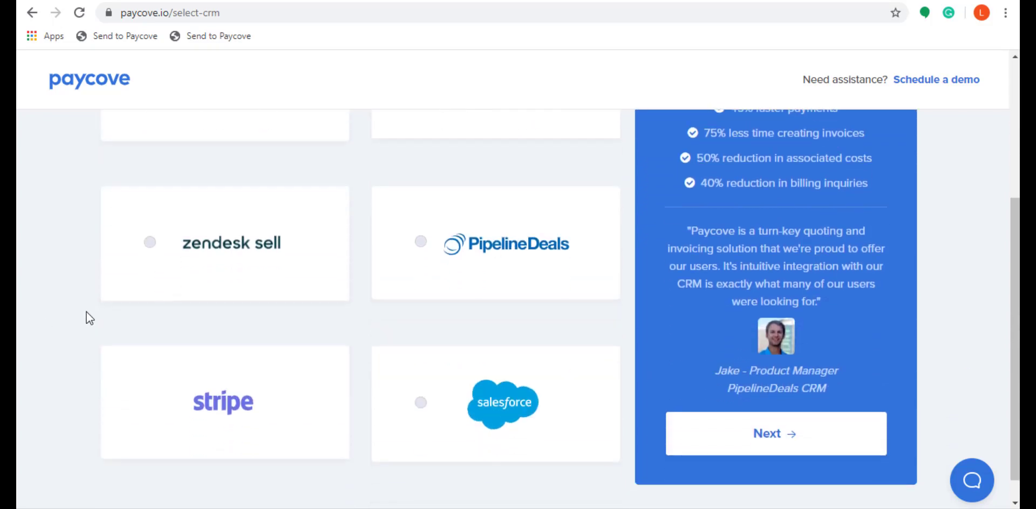
pyautogui.scroll(3, 86, 310)
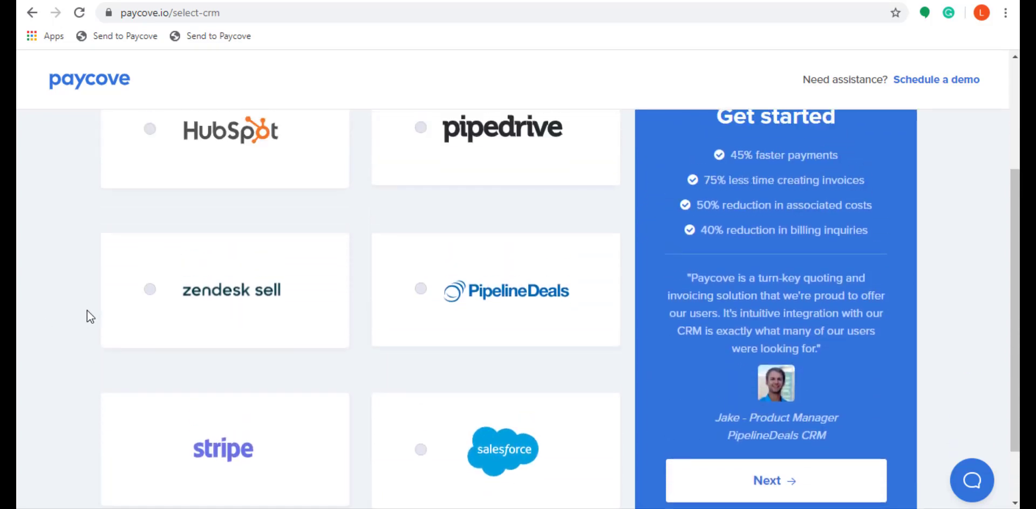
pyautogui.scroll(1, 86, 317)
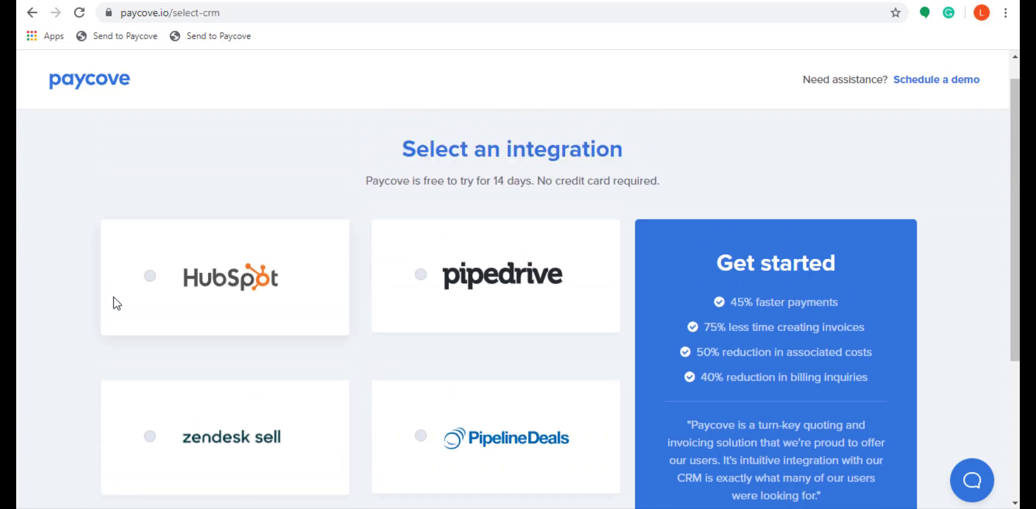
pyautogui.click(152, 278)
pyautogui.scroll(-3, 586, 319)
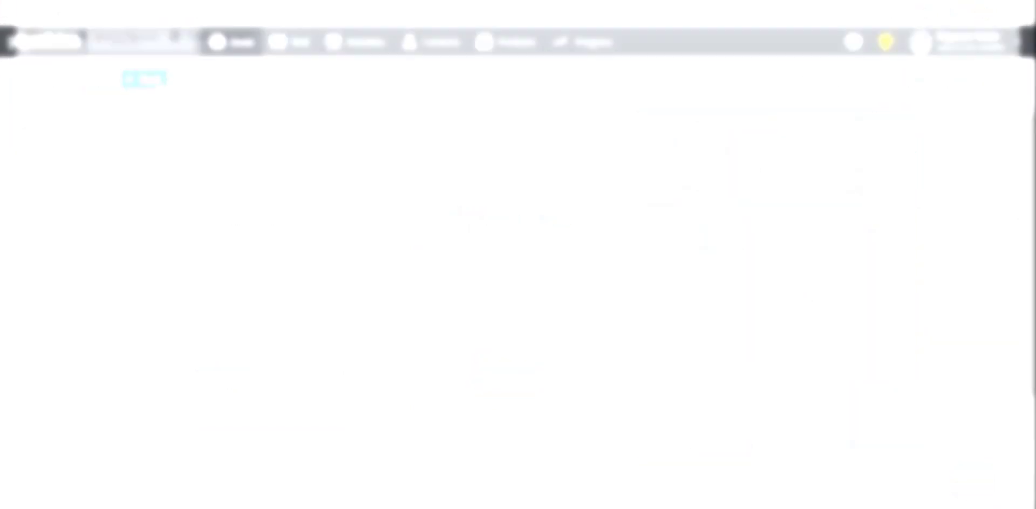
# Start a new deal in Pipedrive titled "Let's Make a Deal" with a value of 1000 US dollars
pyautogui.click(161, 85)
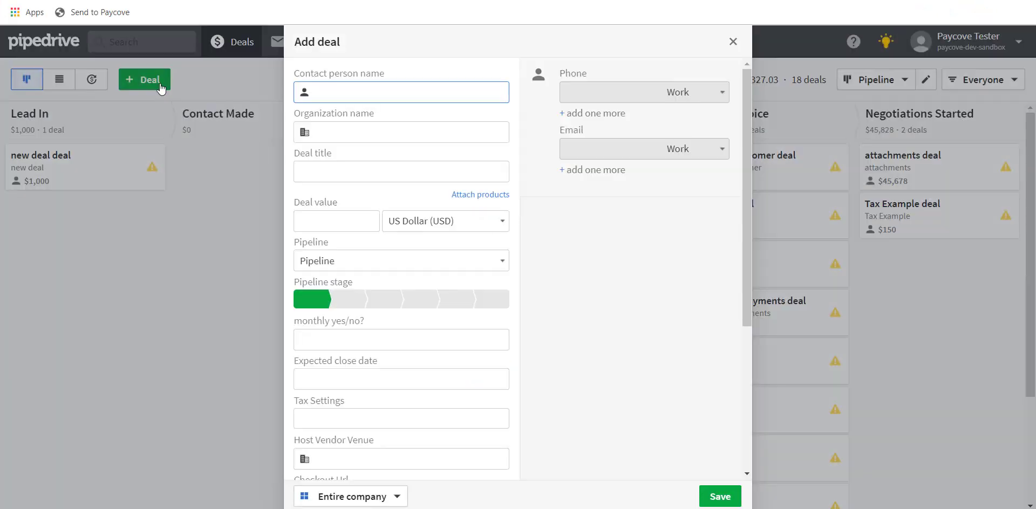
pyautogui.click(371, 178)
pyautogui.write("Let's Make a Deal")
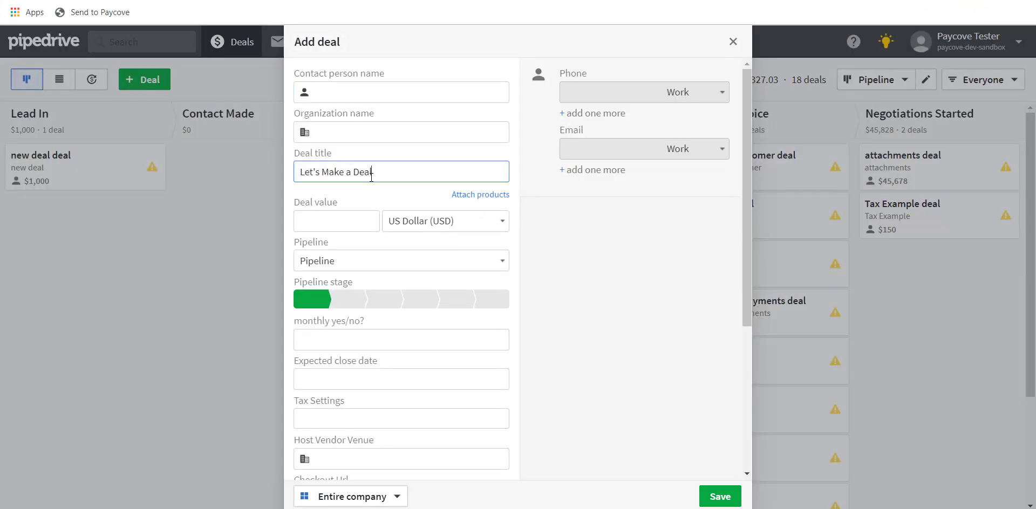
pyautogui.click(361, 222)
pyautogui.write('1000')
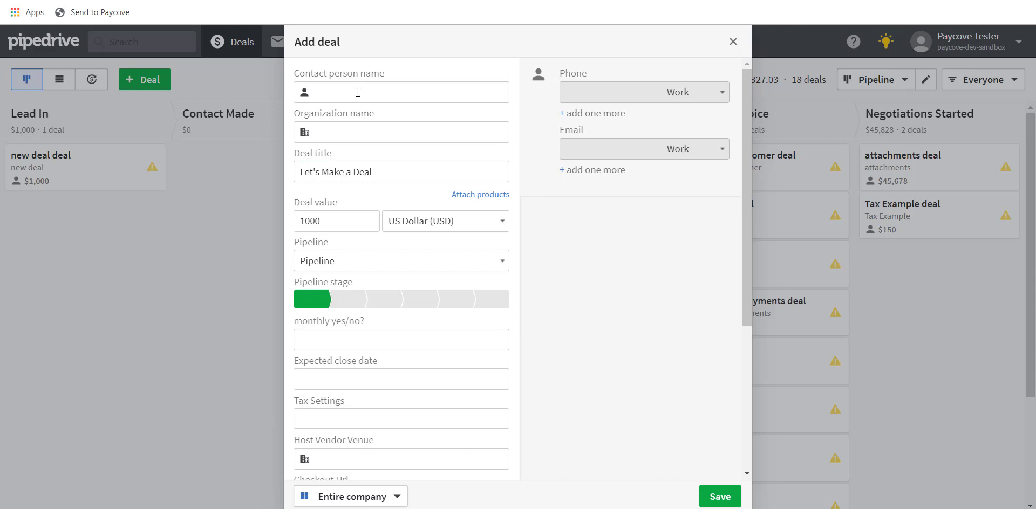
# Assign the existing contact person to the new deal and save it
pyautogui.click(357, 92)
pyautogui.write('aar')
pyautogui.click(352, 126)
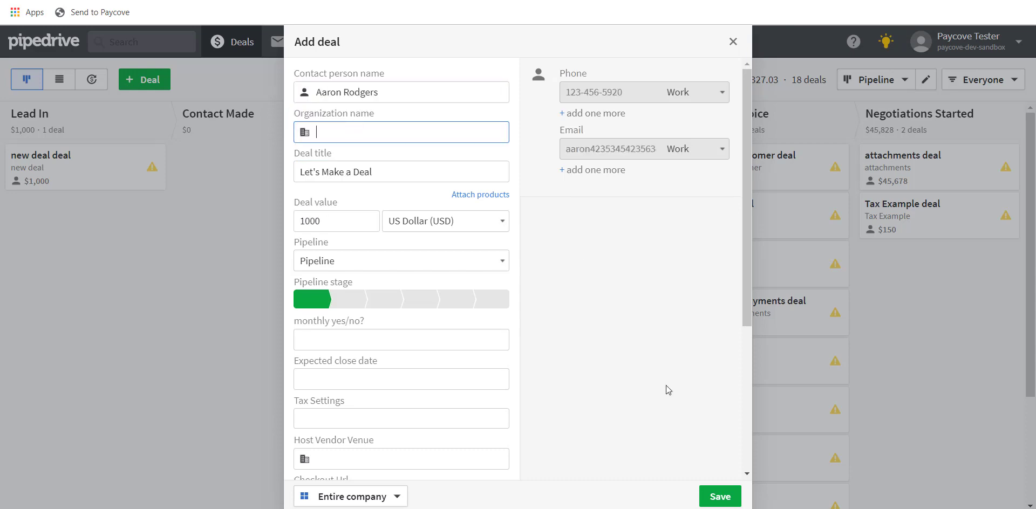
pyautogui.click(720, 496)
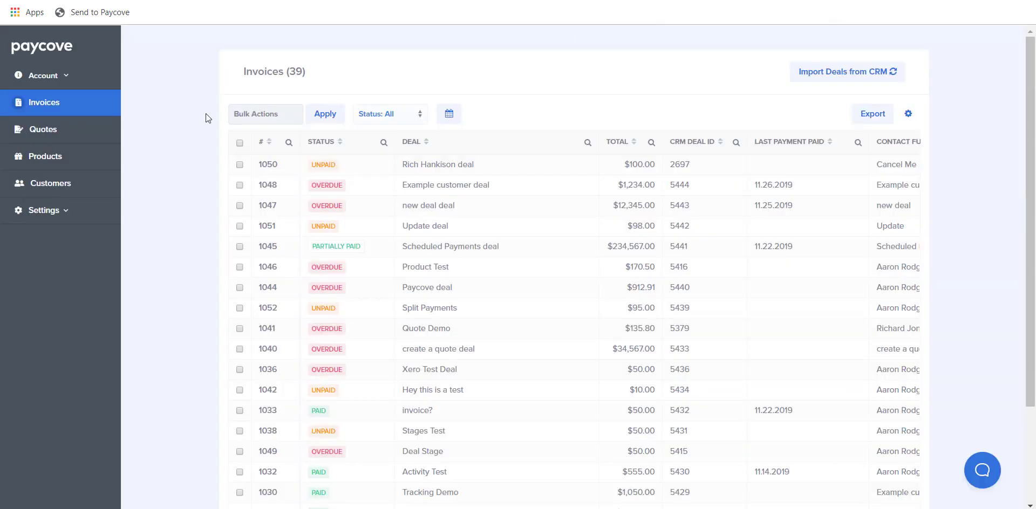
# Examine the stage options for creating quotes in Paycove's CRM pipeline settings
pyautogui.click(50, 212)
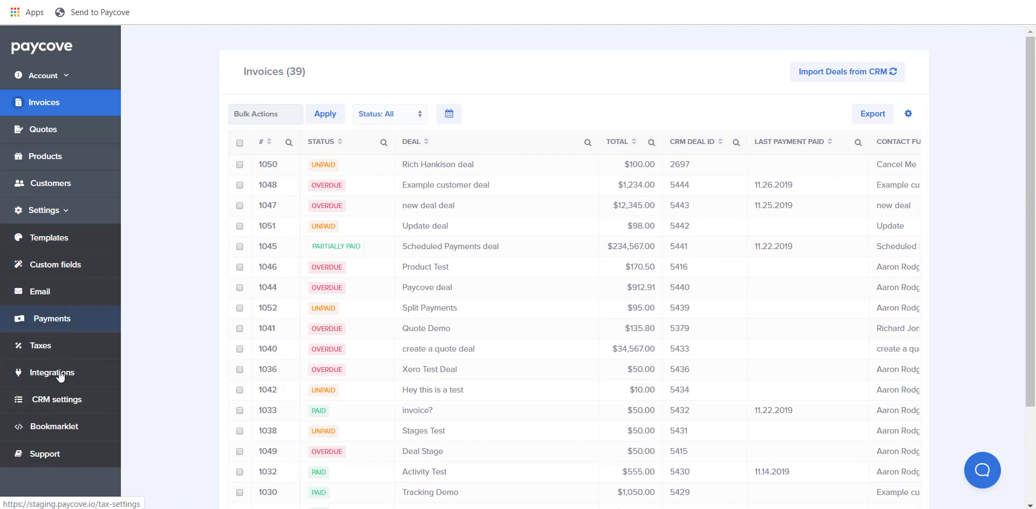
pyautogui.click(61, 400)
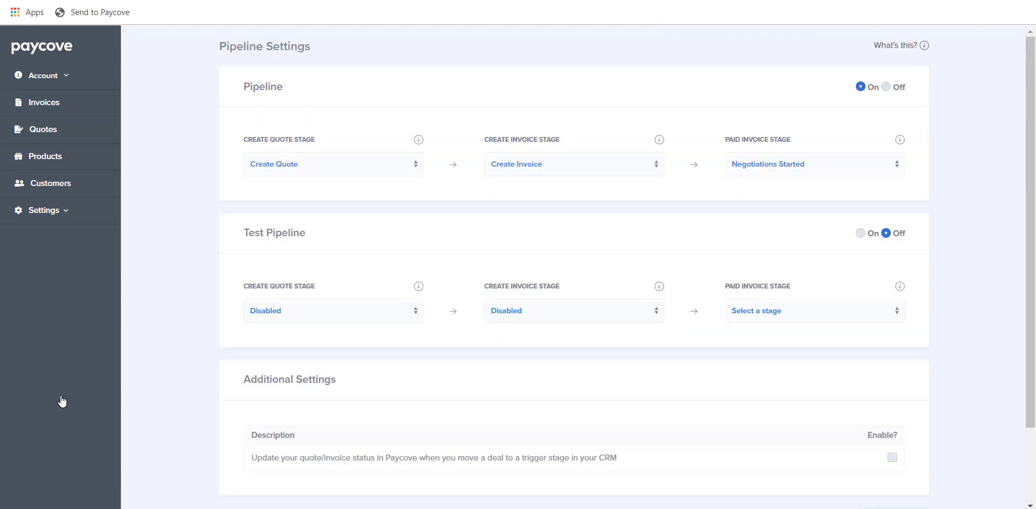
pyautogui.click(413, 163)
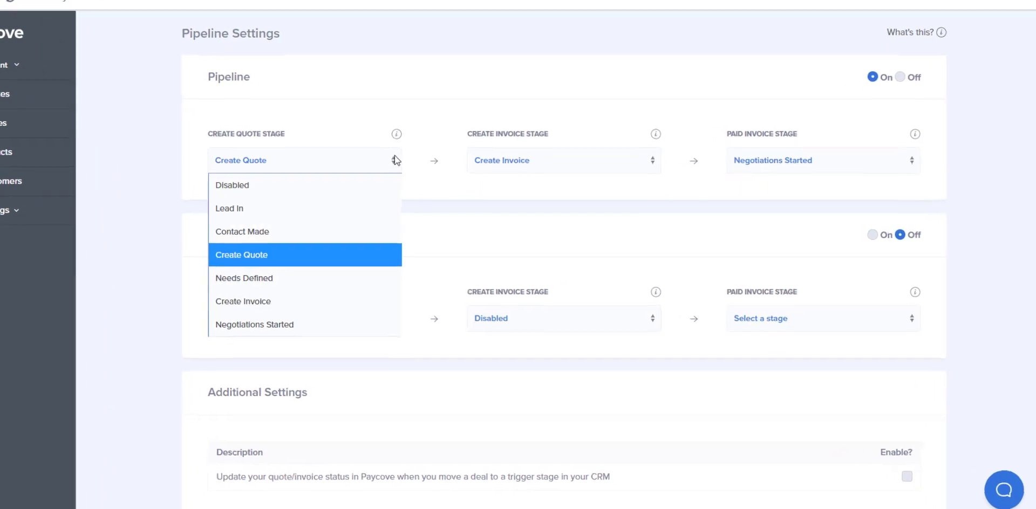
pyautogui.click(413, 163)
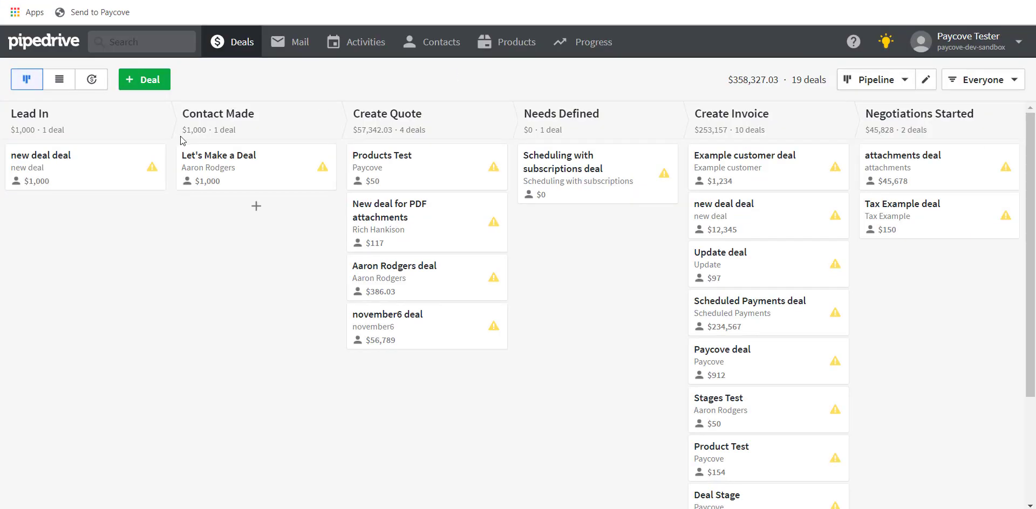
# Move the "Let's Make a Deal" deal to the Create Quote stage in Pipedrive, and import it into Paycove to open its quote
pyautogui.moveTo(234, 168); pyautogui.dragTo(419, 379)
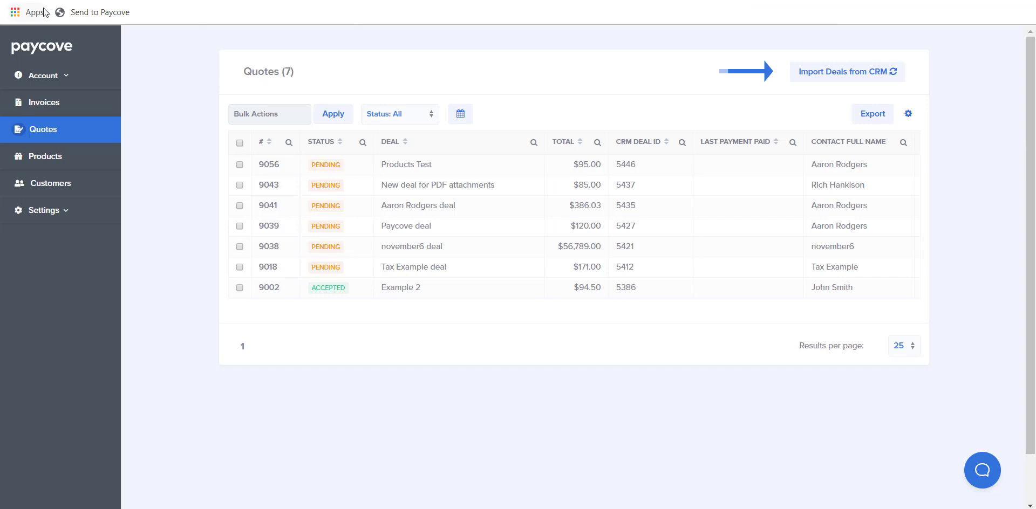
pyautogui.click(838, 73)
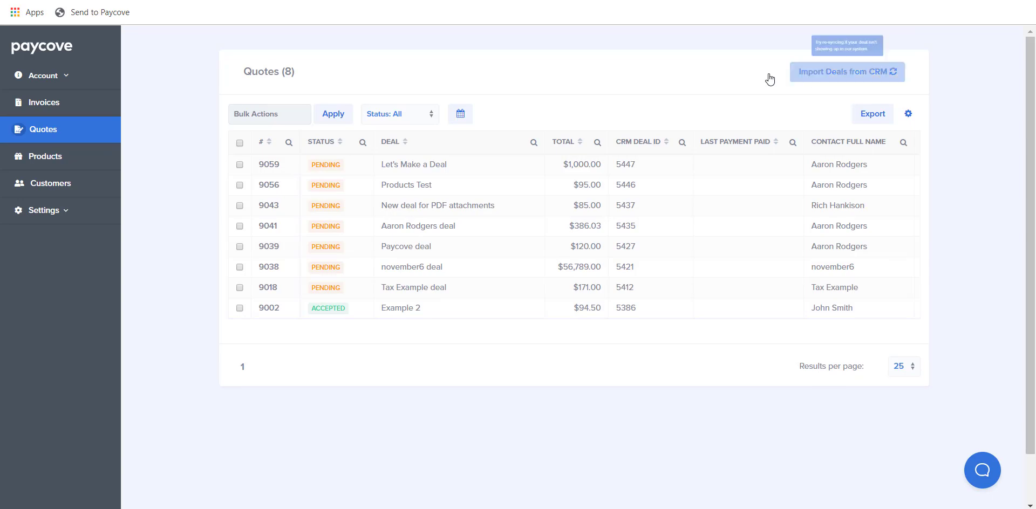
pyautogui.click(269, 172)
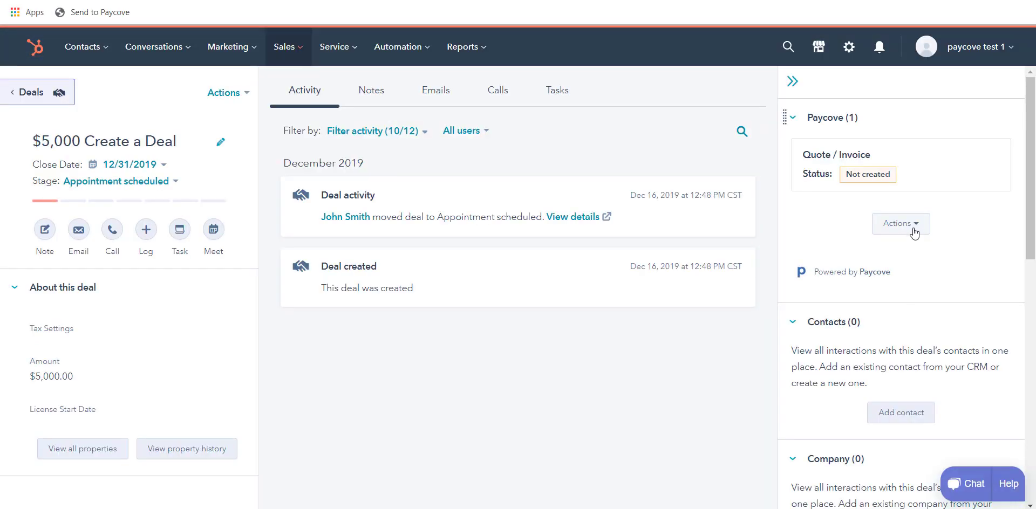
# In HubSpot, create a Paycove quote for the "Create a Deal" deal and convert it to an invoice
pyautogui.click(914, 233)
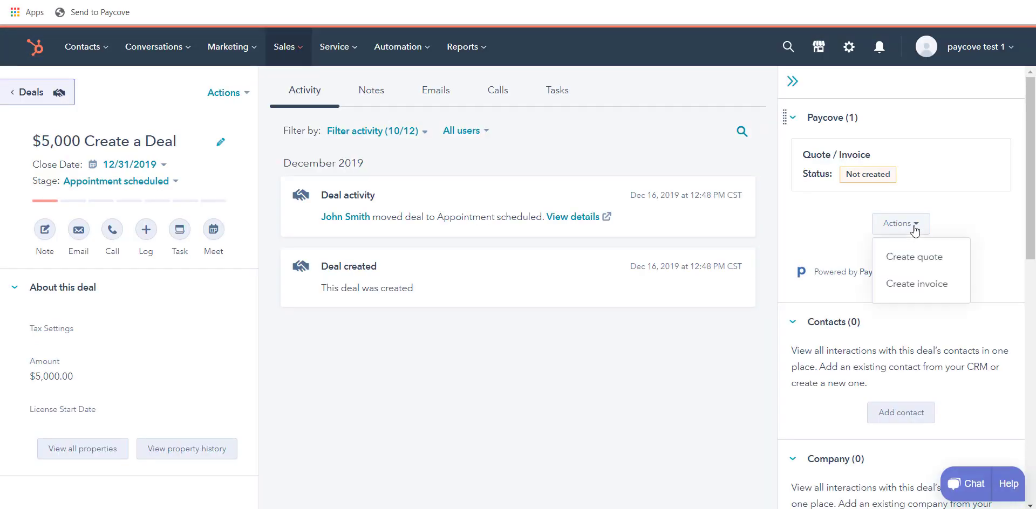
pyautogui.click(916, 260)
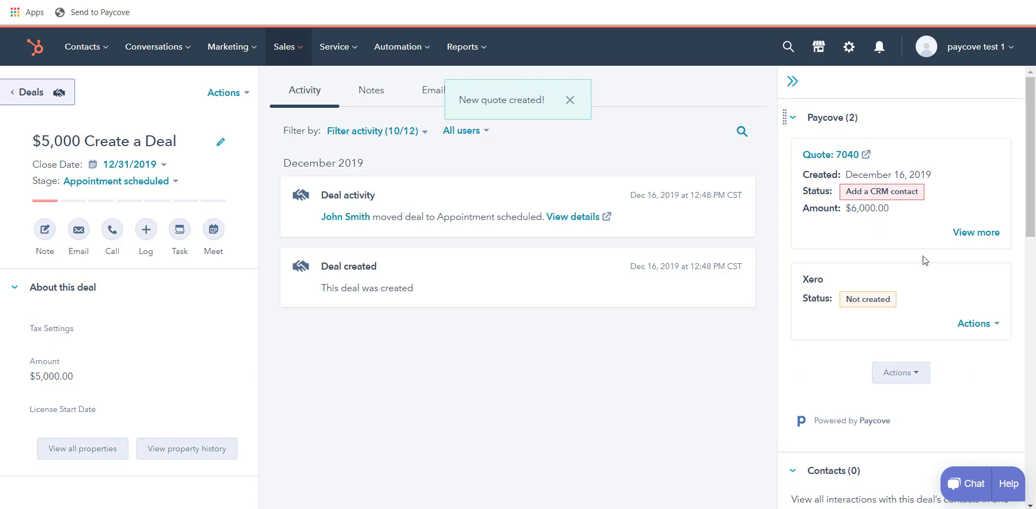
pyautogui.click(920, 375)
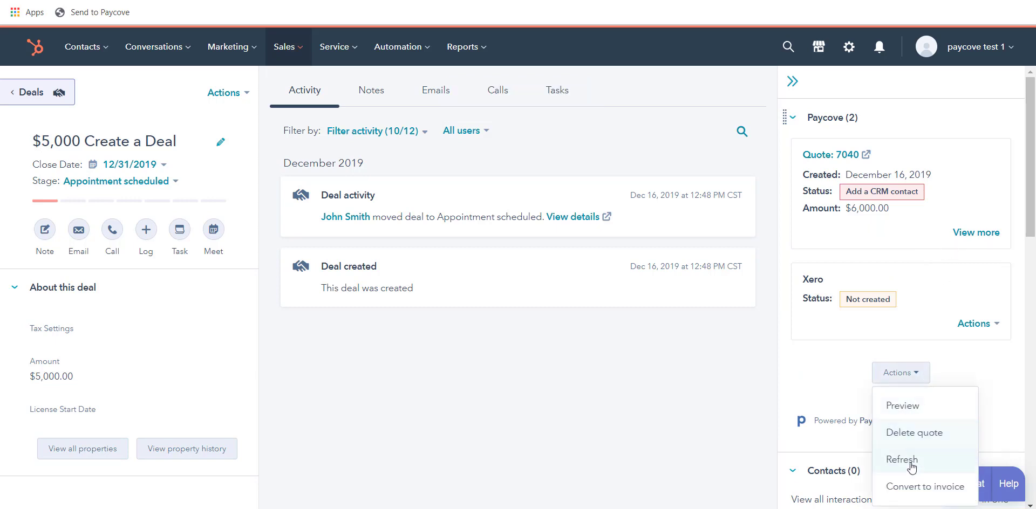
pyautogui.click(920, 487)
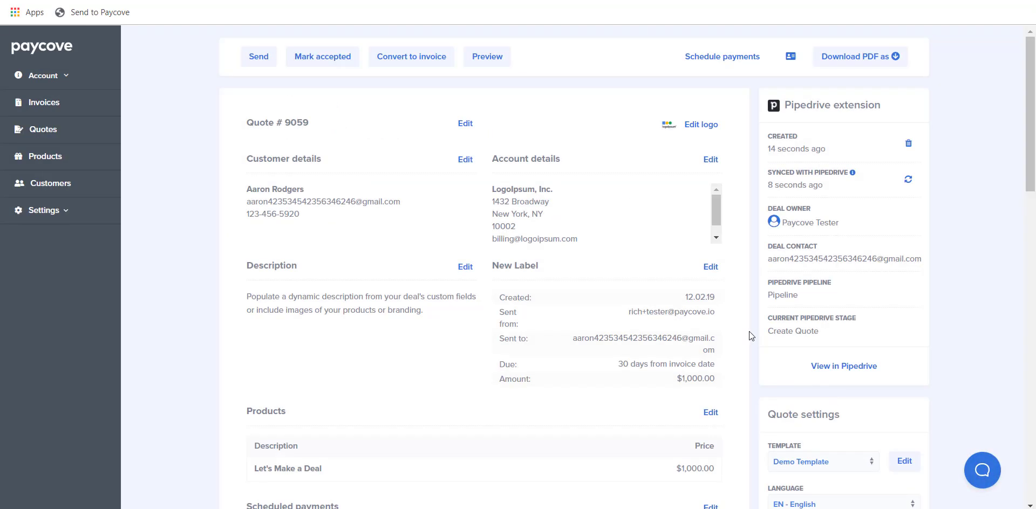
# Generate the current-version PDF of the "Let's Make a Deal" quote in Paycove and review its pages
pyautogui.click(838, 57)
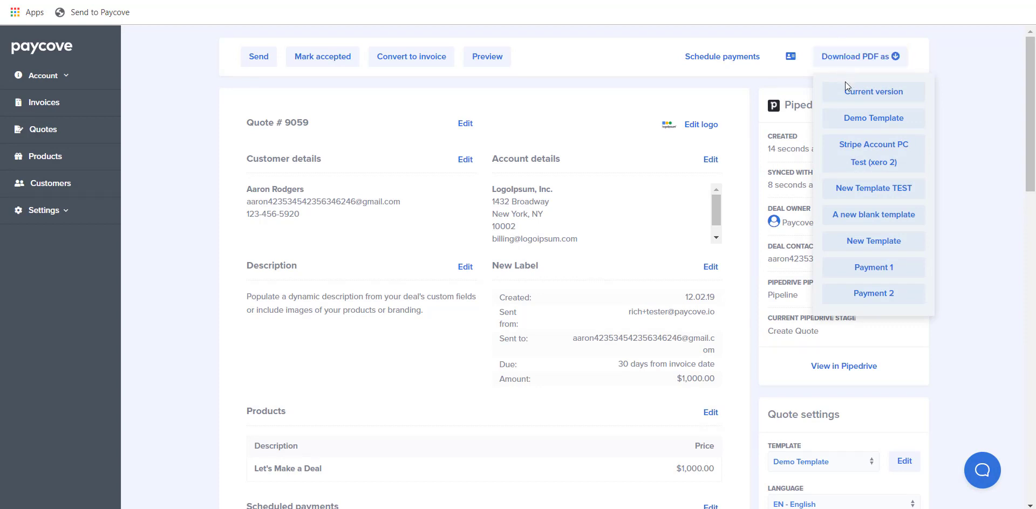
pyautogui.click(852, 95)
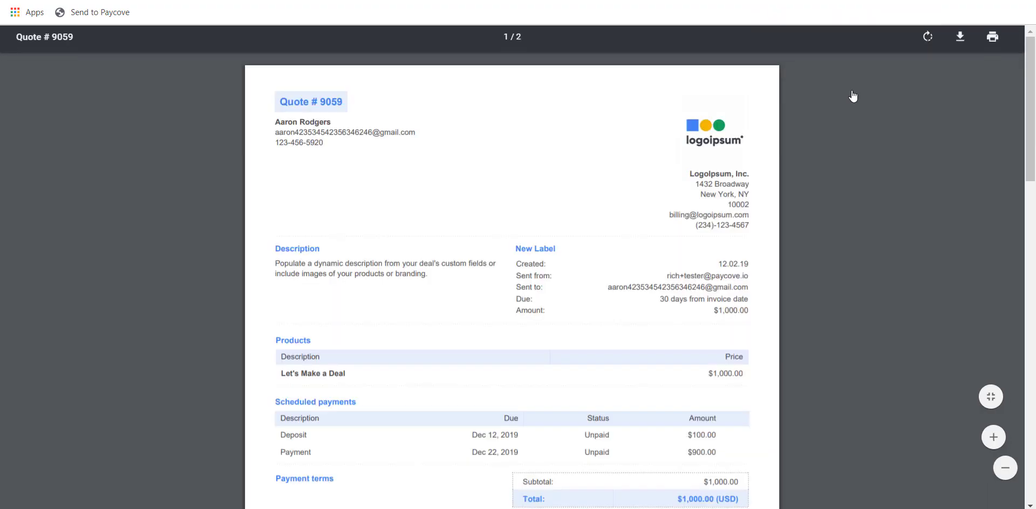
pyautogui.scroll(-8, 850, 83)
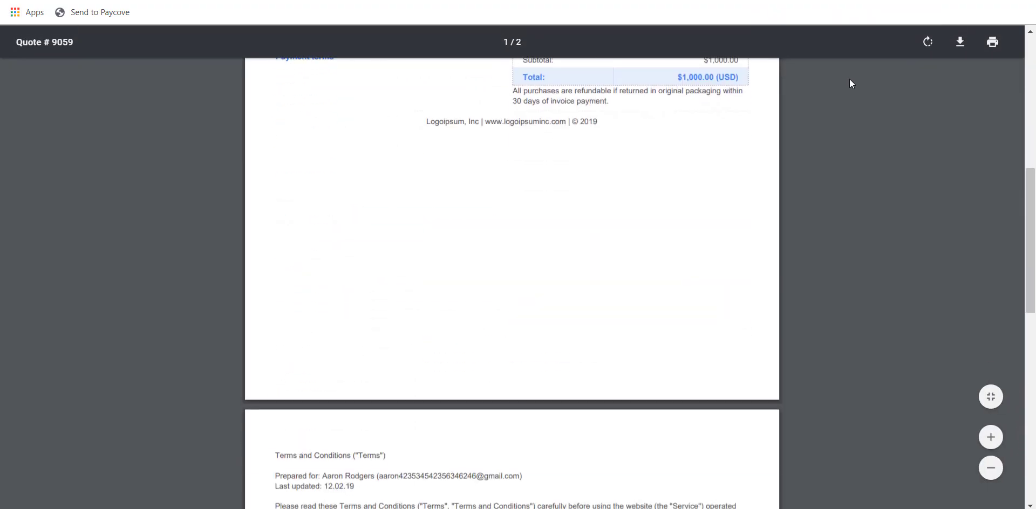
pyautogui.scroll(8, 850, 83)
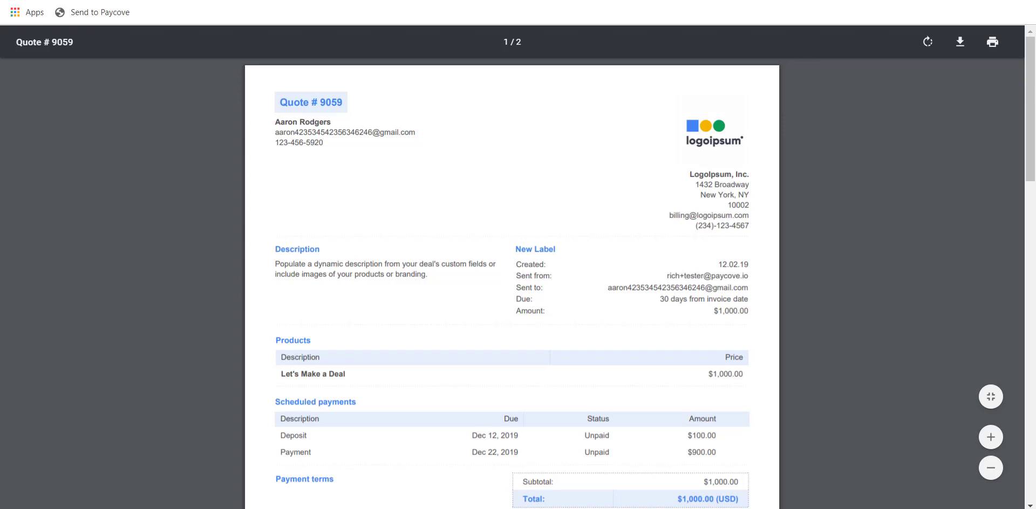
pyautogui.hotkey('alt', 'Left')
# Select the first invoice in the invoice list and apply the Download PDFs bulk action to it
pyautogui.click(71, 102)
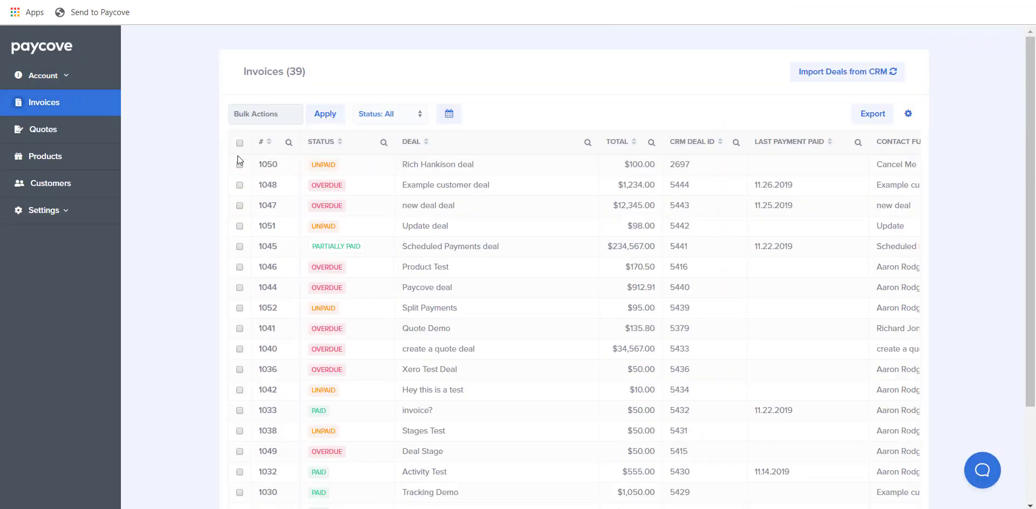
pyautogui.click(239, 165)
pyautogui.click(295, 114)
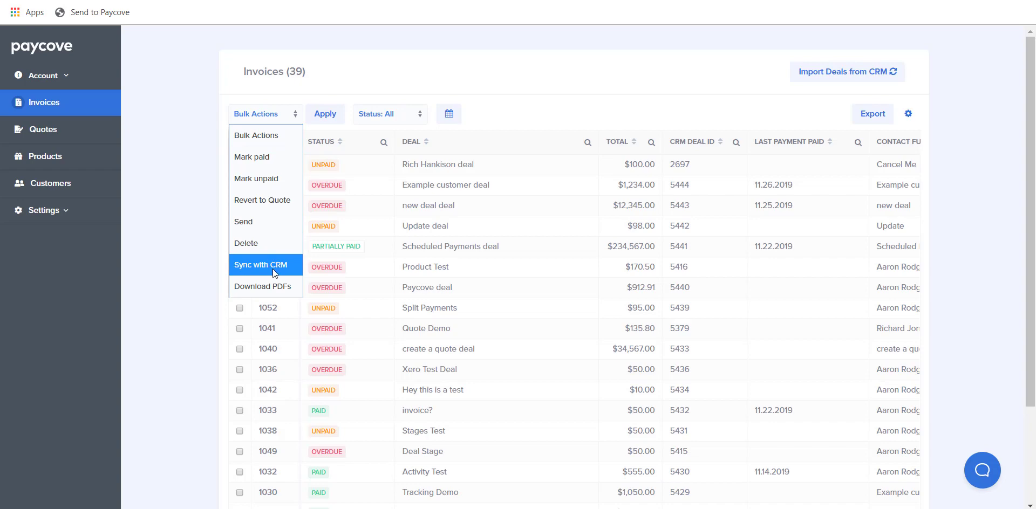
pyautogui.click(274, 285)
pyautogui.click(325, 114)
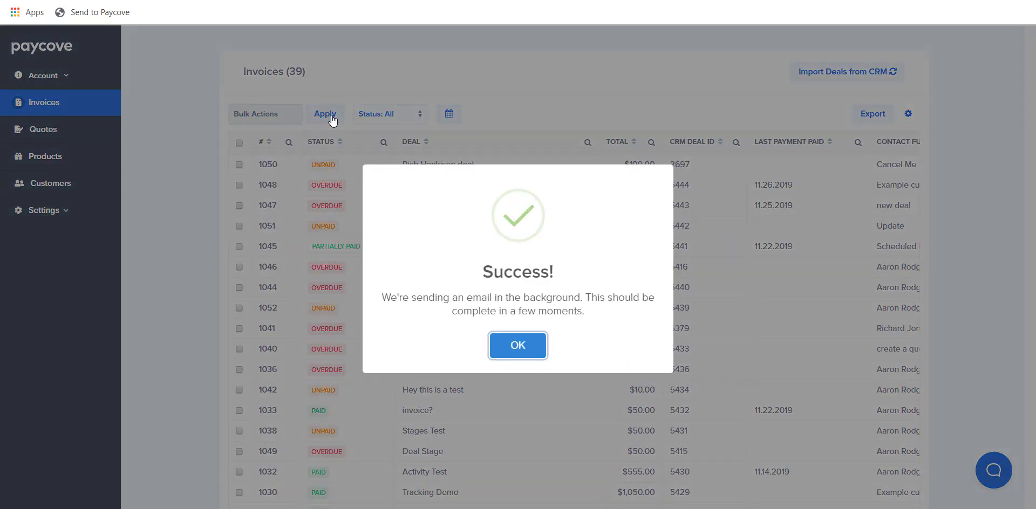
pyautogui.click(535, 348)
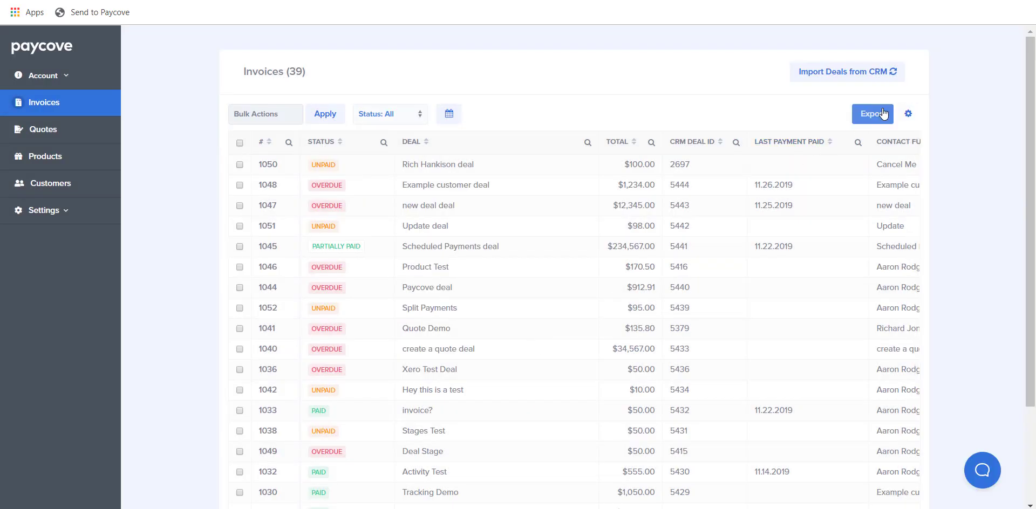
# Export all invoices as an XLS file and open the downloaded spreadsheet in Excel
pyautogui.click(884, 113)
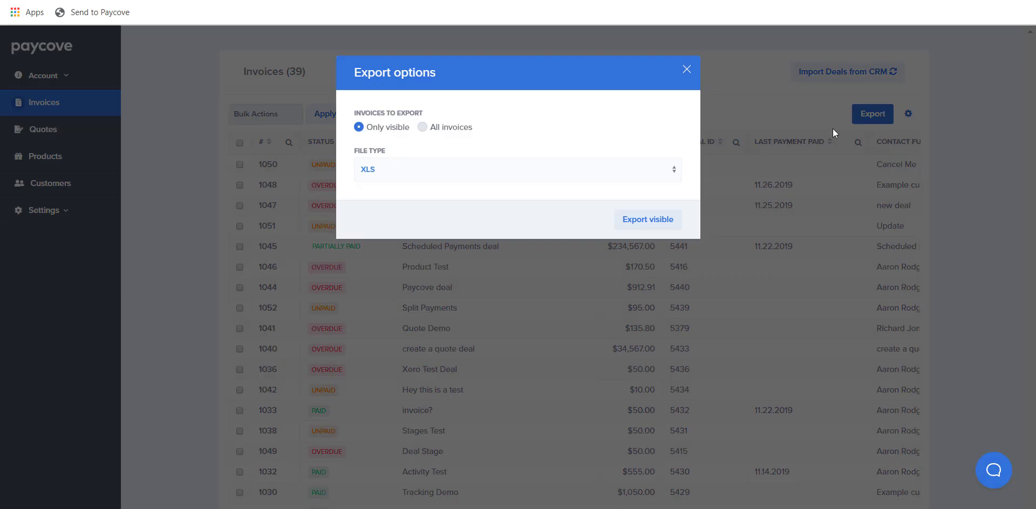
pyautogui.click(421, 127)
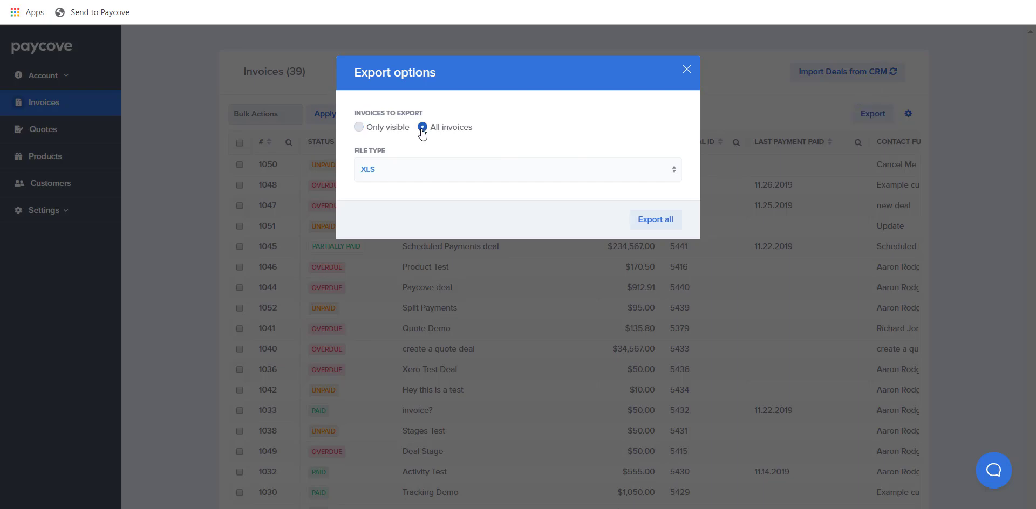
pyautogui.click(653, 217)
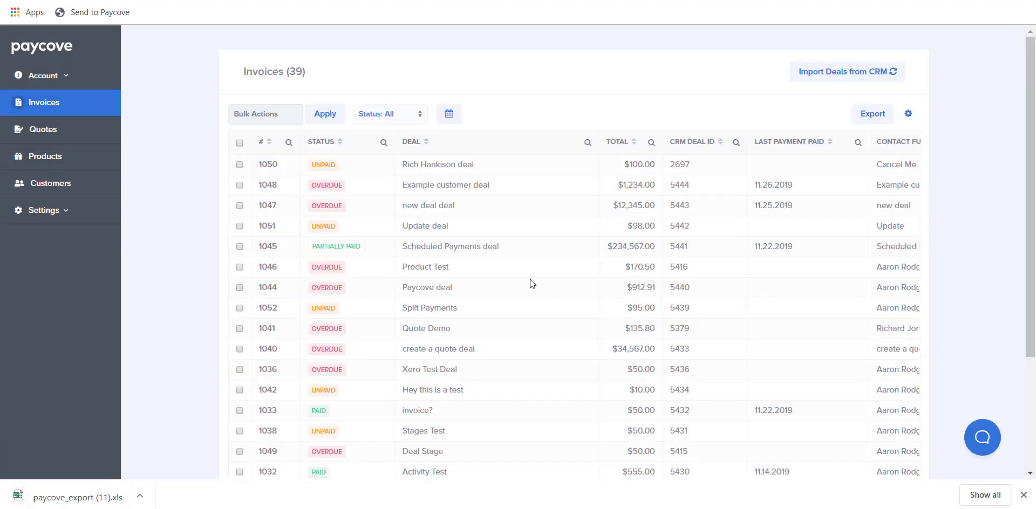
pyautogui.click(56, 495)
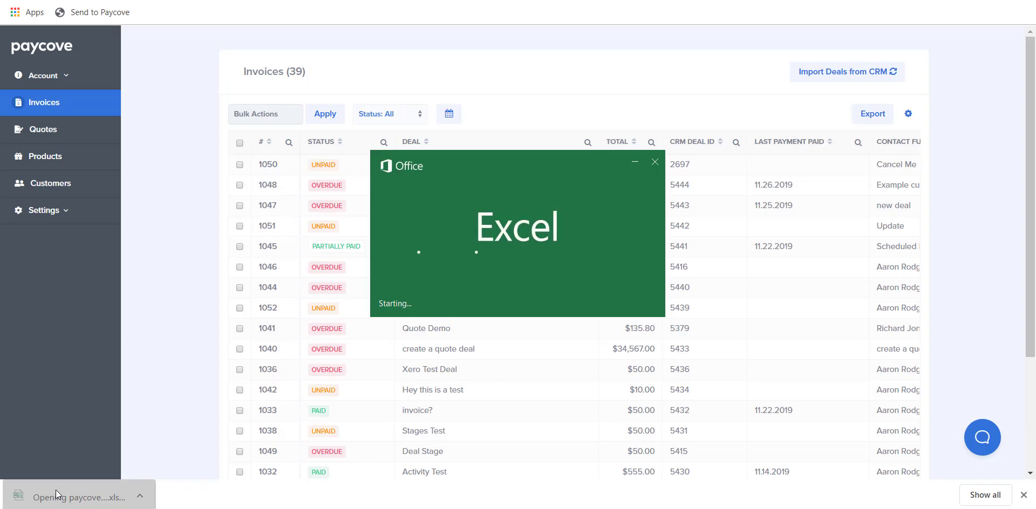
pyautogui.scroll(-1, 477, 279)
pyautogui.scroll(1, 477, 279)
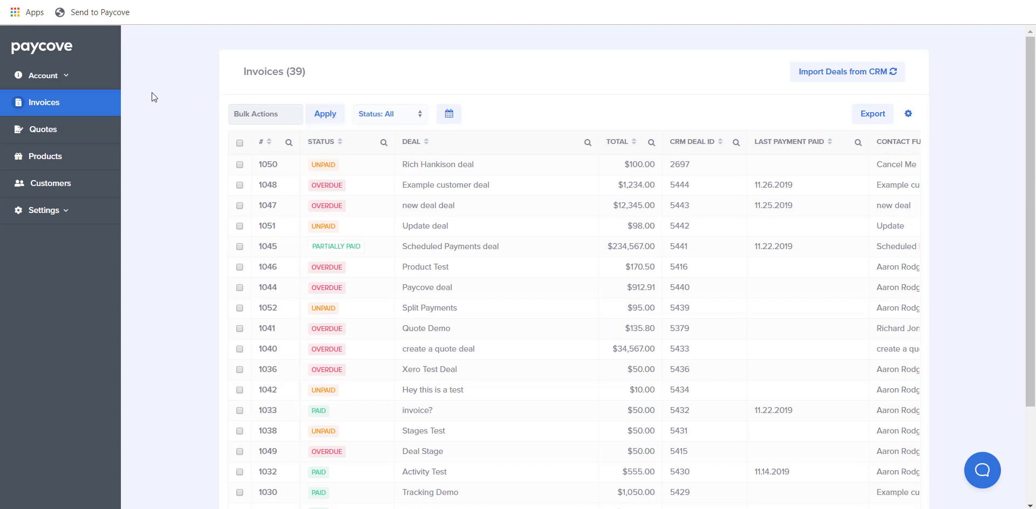
# Open the email settings and review the payment reminders, email address settings and invoice reminder template
pyautogui.click(29, 218)
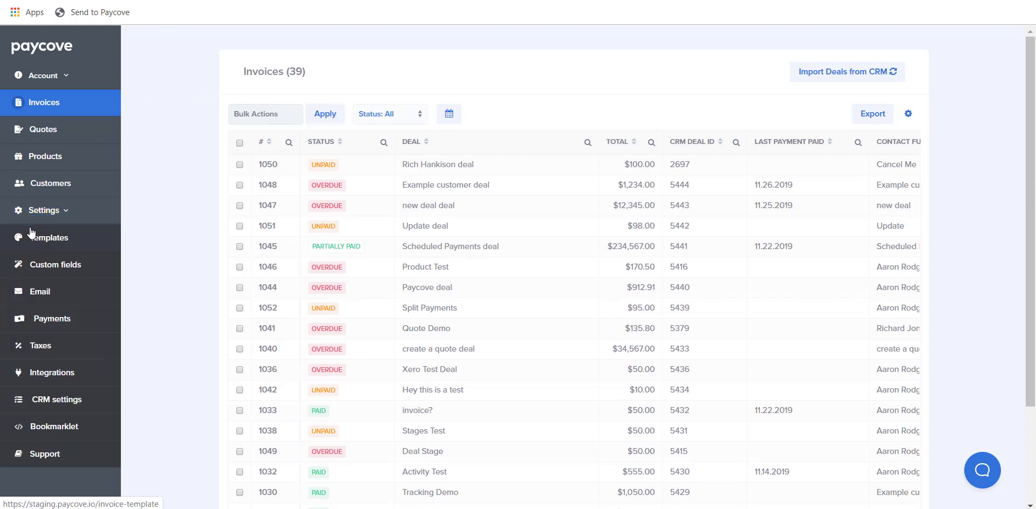
pyautogui.click(35, 291)
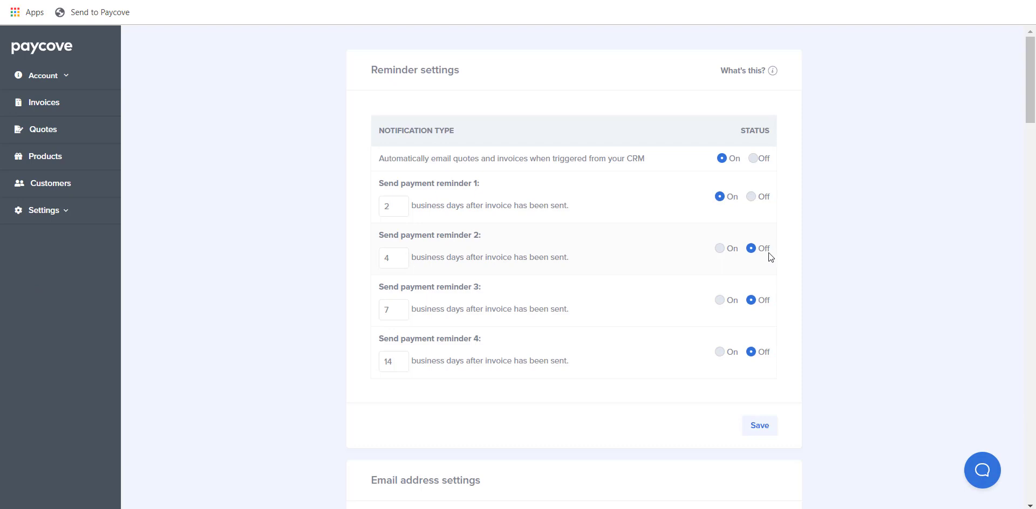
pyautogui.scroll(-5, 789, 254)
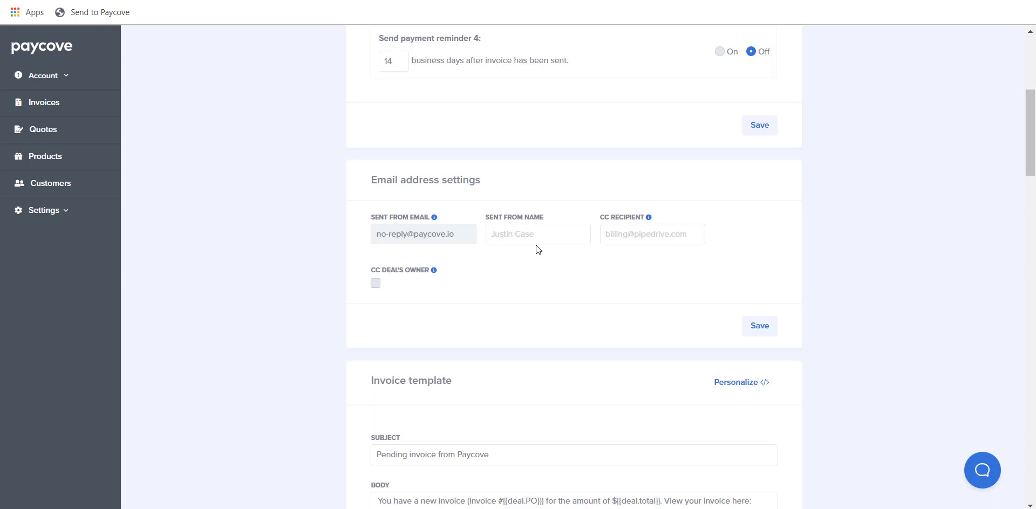
pyautogui.scroll(1, 536, 245)
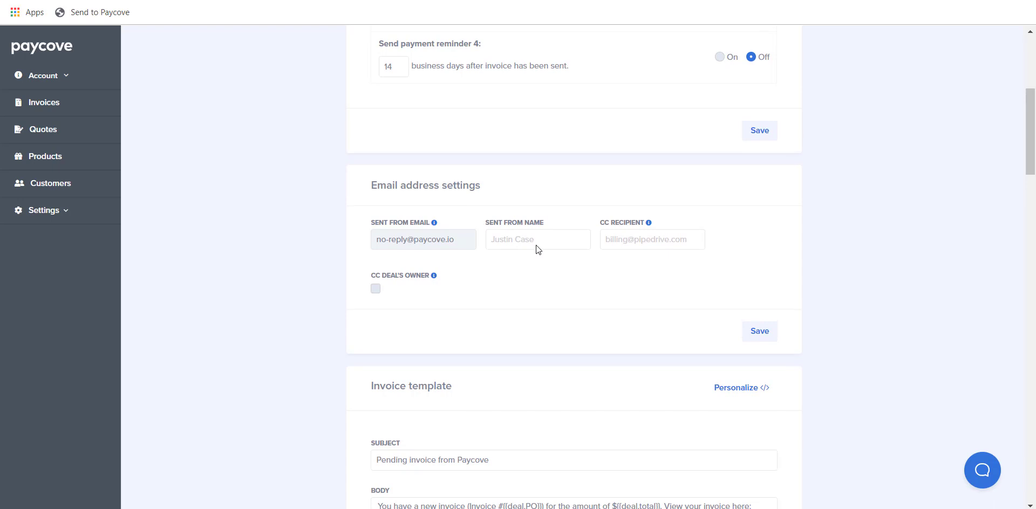
pyautogui.hotkey('ctrl', '+')
pyautogui.scroll(-17, 536, 250)
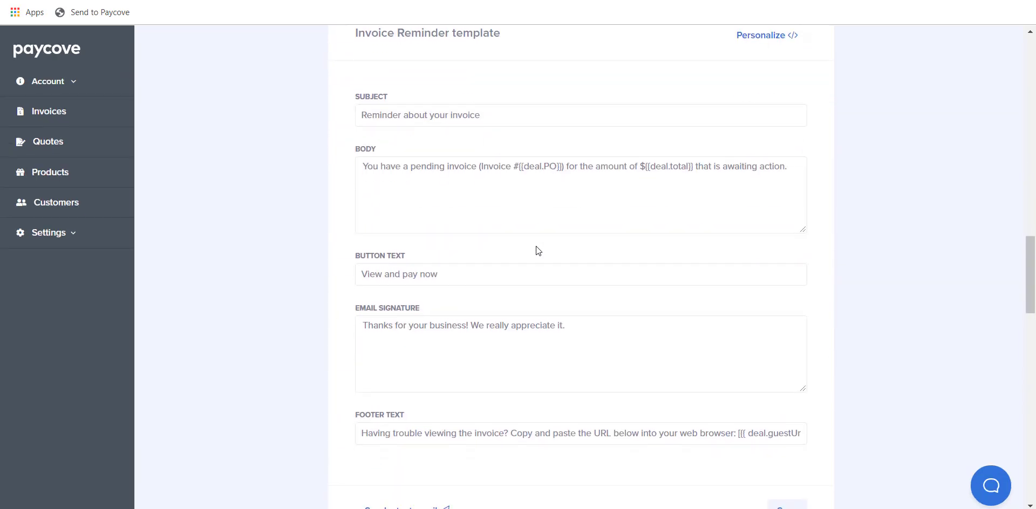
pyautogui.scroll(-10, 538, 250)
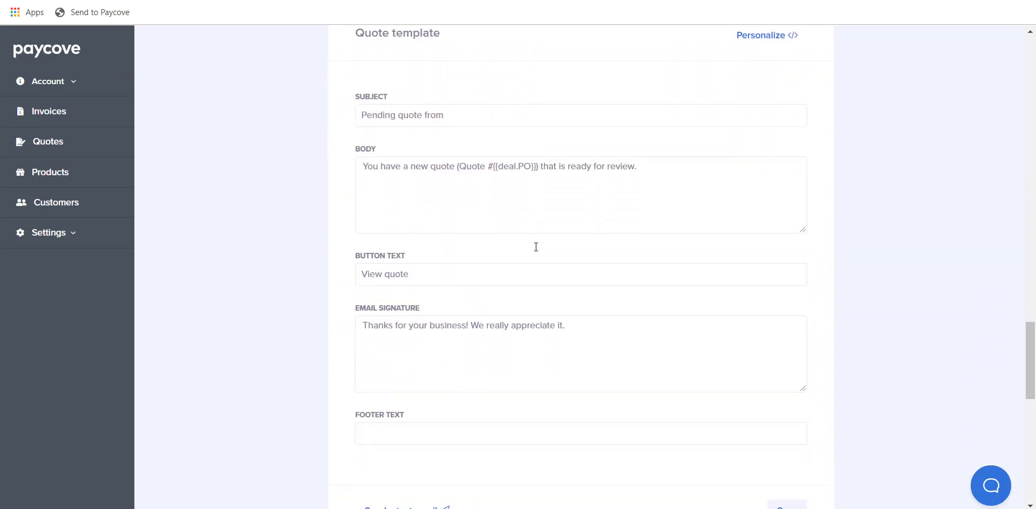
# Check the quote email template's subject and body, view its available custom variables, and save the template
pyautogui.scroll(-1, 536, 247)
pyautogui.click(474, 106)
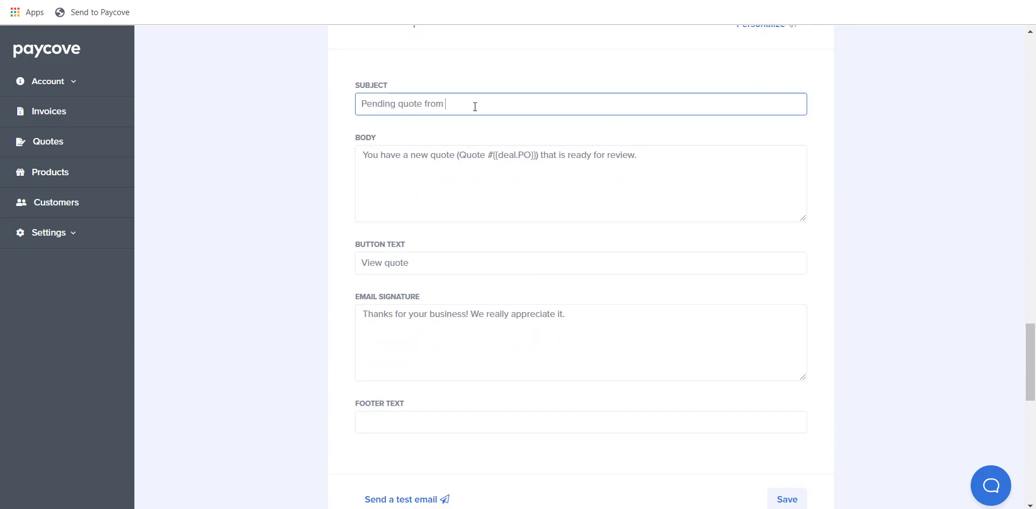
pyautogui.click(642, 158)
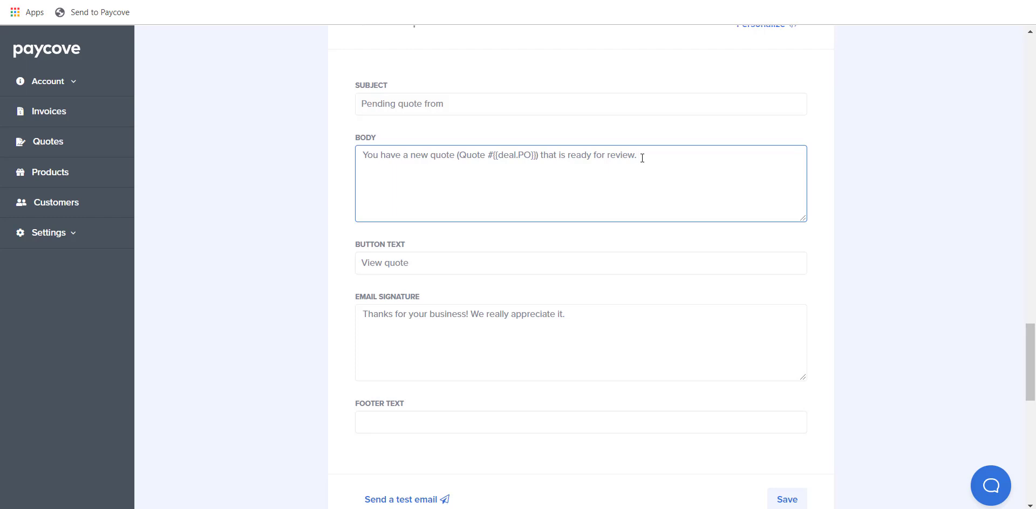
pyautogui.scroll(-1, 642, 158)
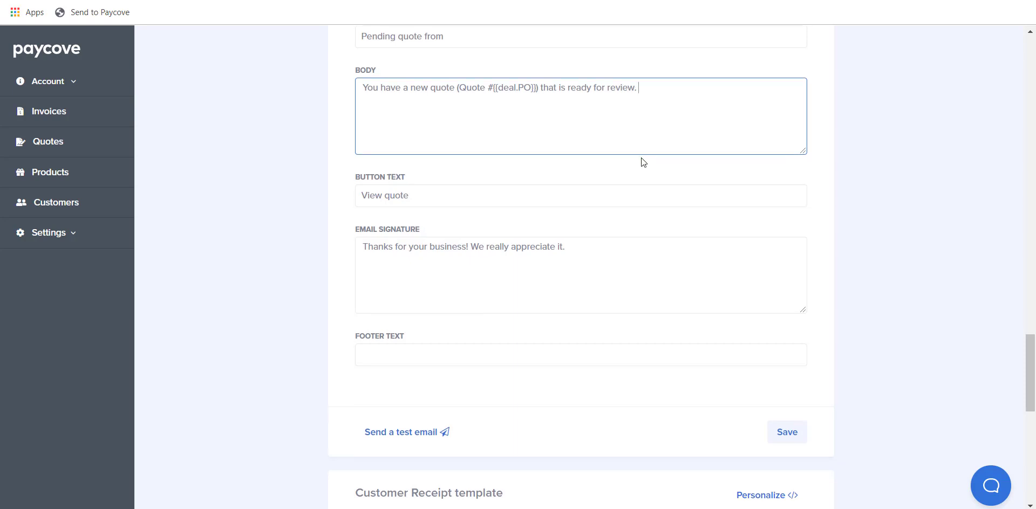
pyautogui.scroll(2, 641, 158)
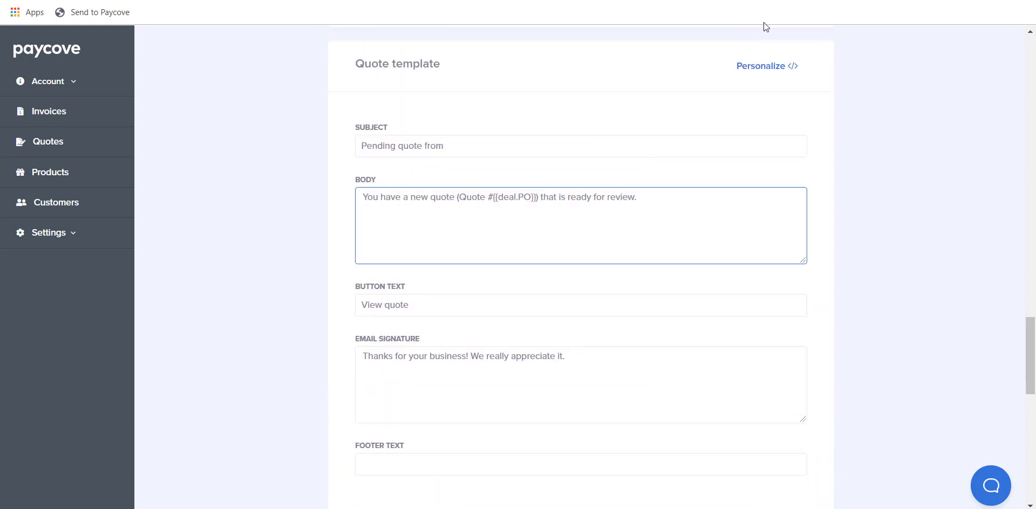
pyautogui.click(766, 67)
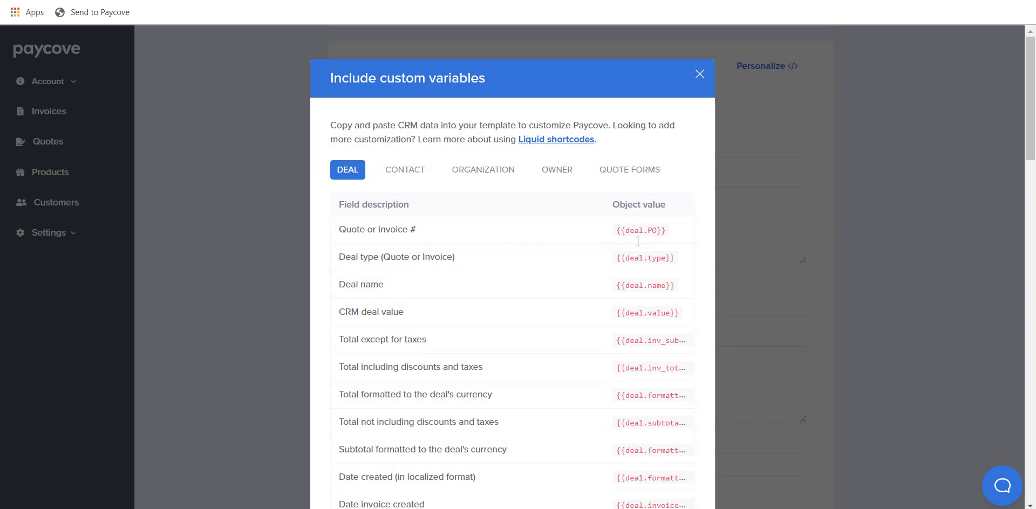
pyautogui.click(700, 75)
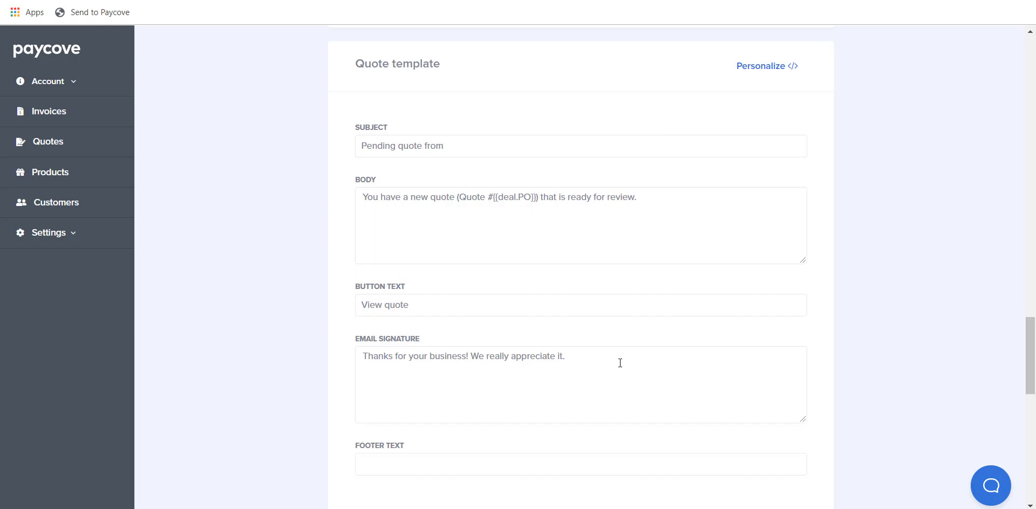
pyautogui.scroll(-2, 620, 363)
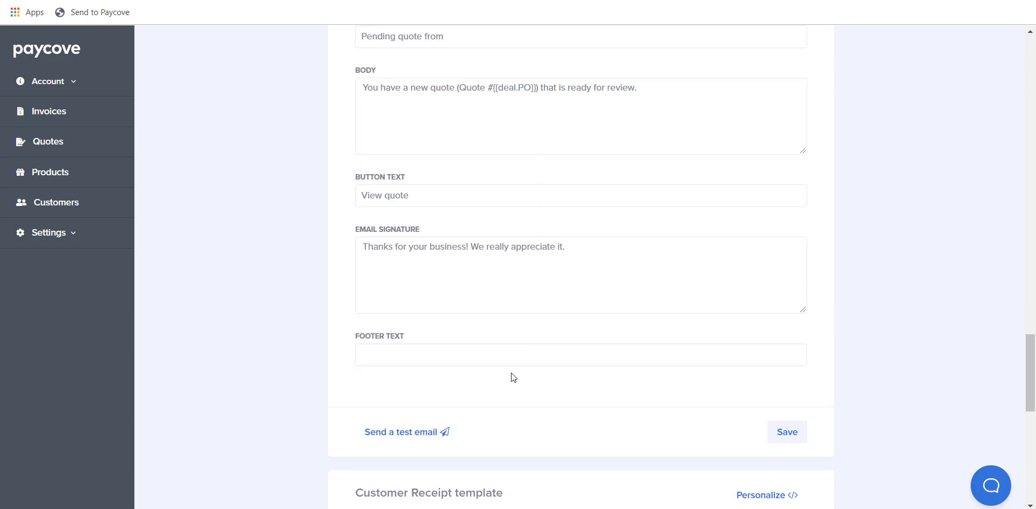
pyautogui.click(783, 440)
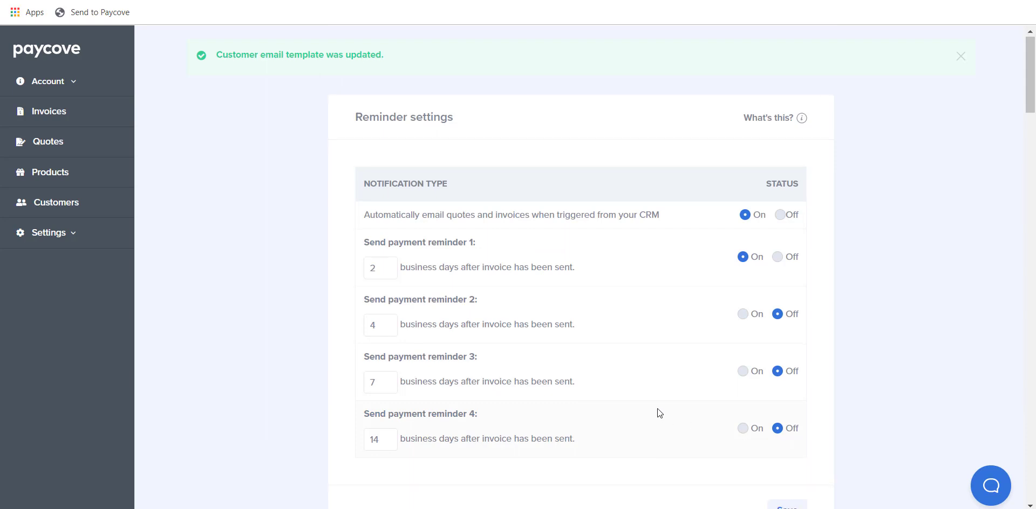
# Look through the invoice and invoice reminder email templates and the email address settings
pyautogui.scroll(-6, 658, 412)
pyautogui.scroll(-8, 659, 412)
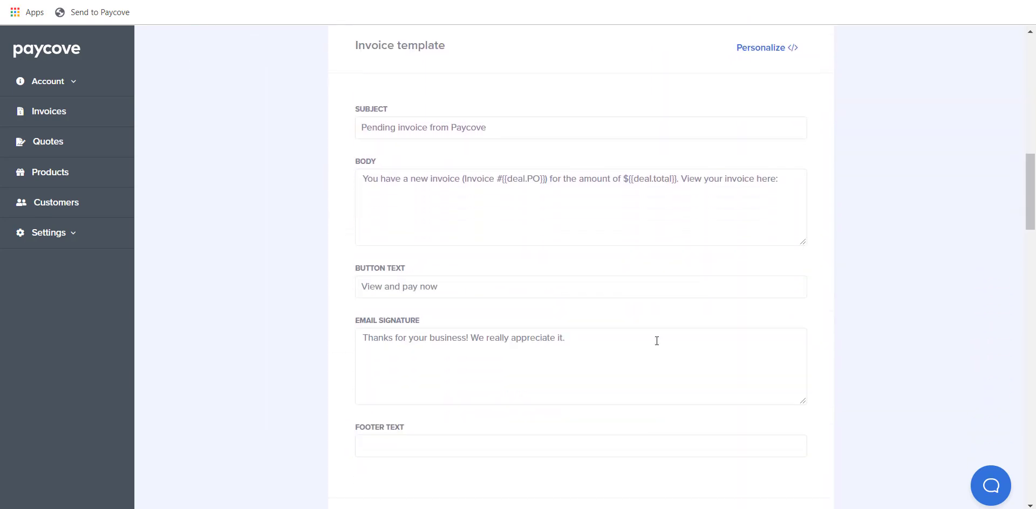
pyautogui.scroll(-4, 687, 378)
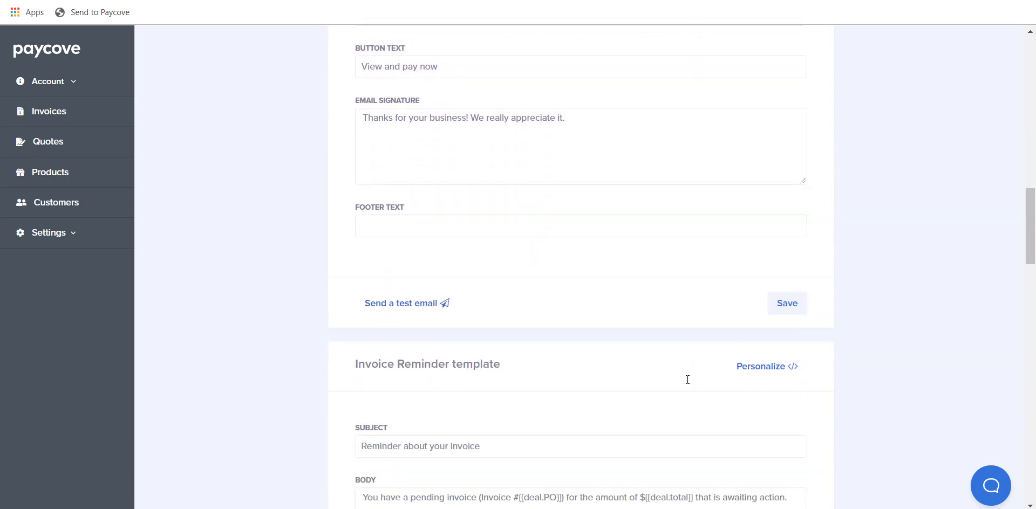
pyautogui.scroll(-6, 687, 380)
pyautogui.scroll(16, 686, 379)
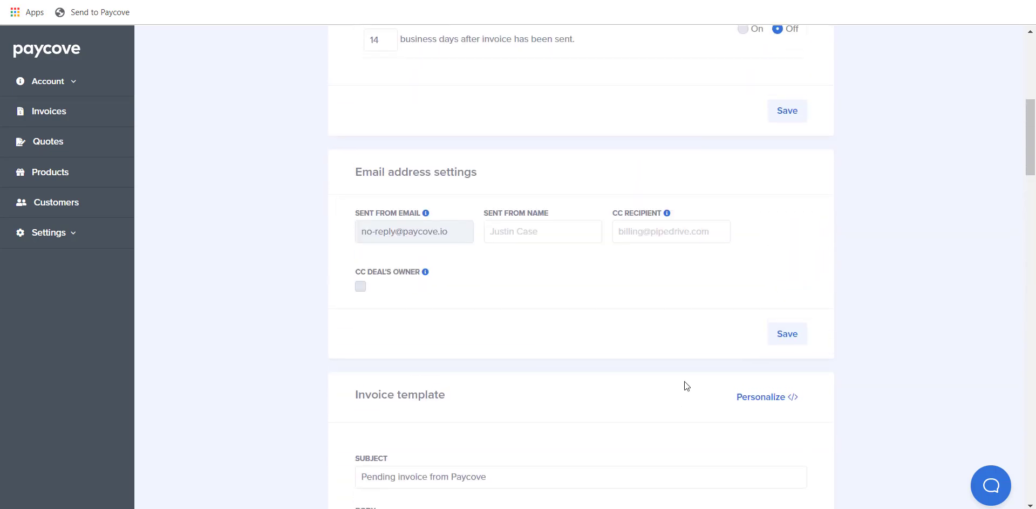
pyautogui.scroll(7, 685, 381)
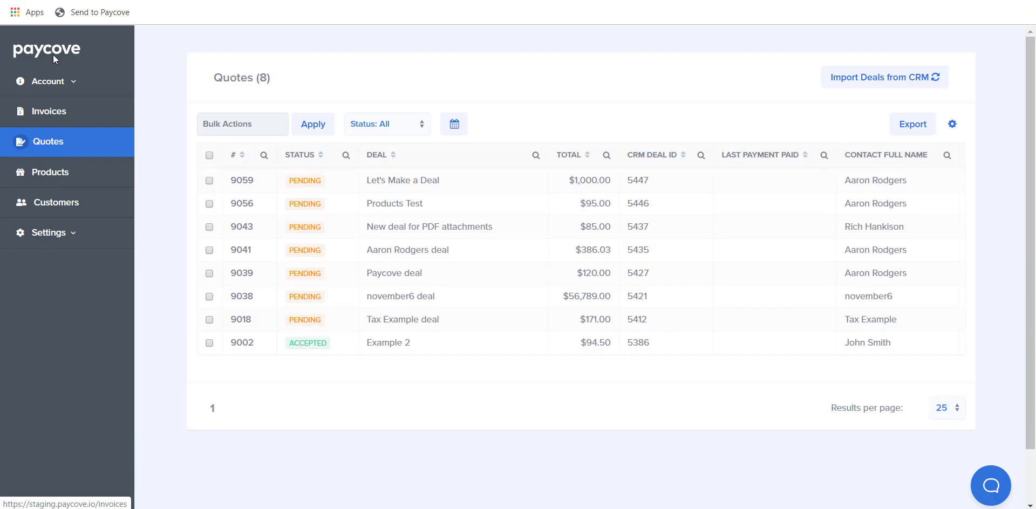
# Review the account details and company information, and open the team management page
pyautogui.click(54, 82)
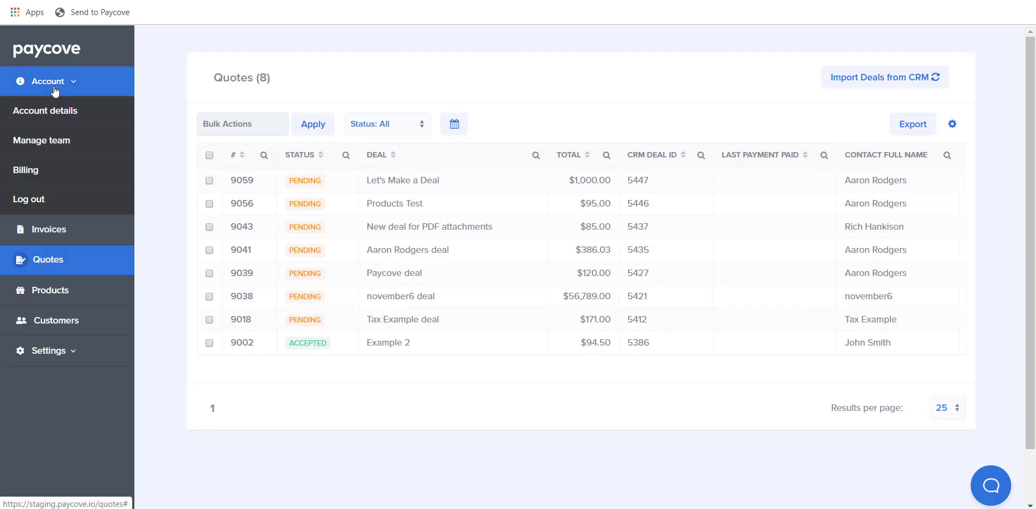
pyautogui.click(56, 105)
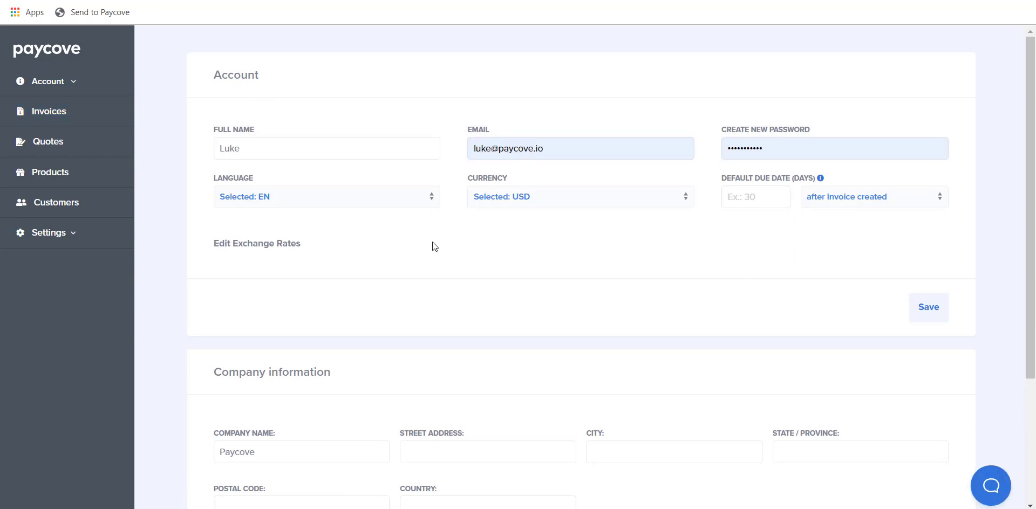
pyautogui.scroll(-2, 273, 297)
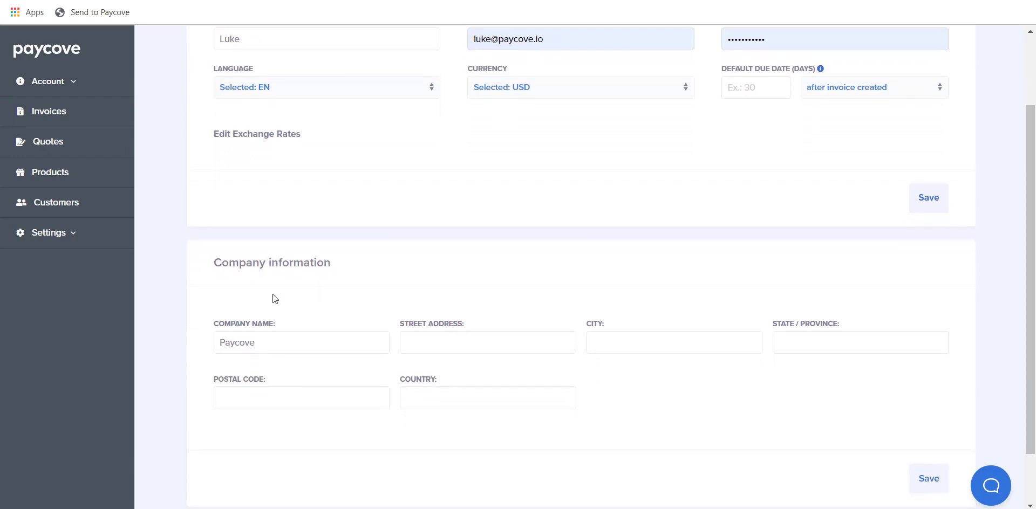
pyautogui.click(47, 81)
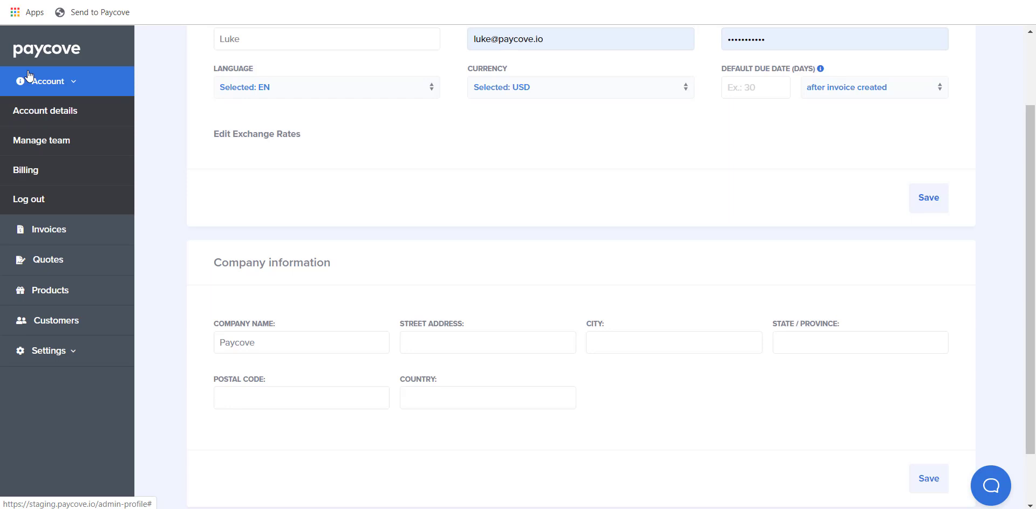
pyautogui.click(48, 141)
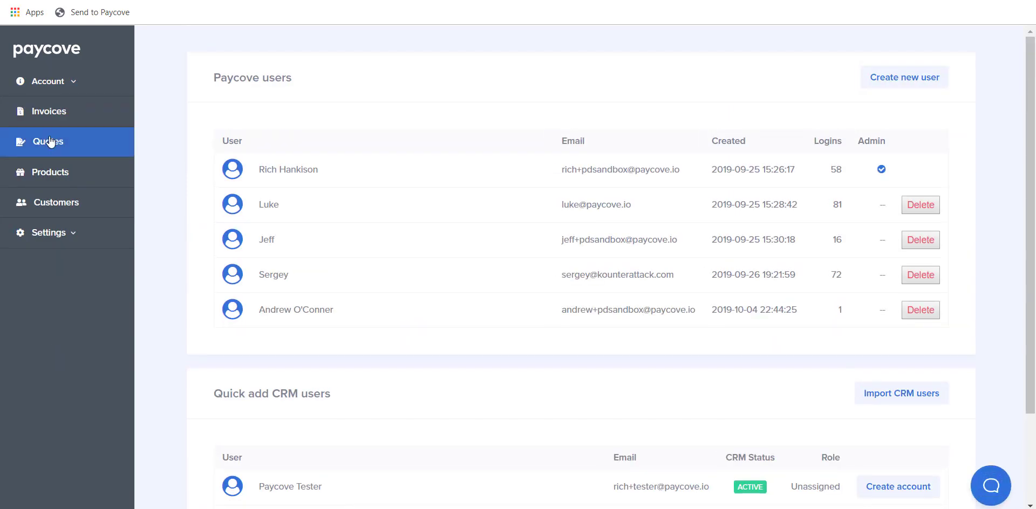
pyautogui.click(875, 85)
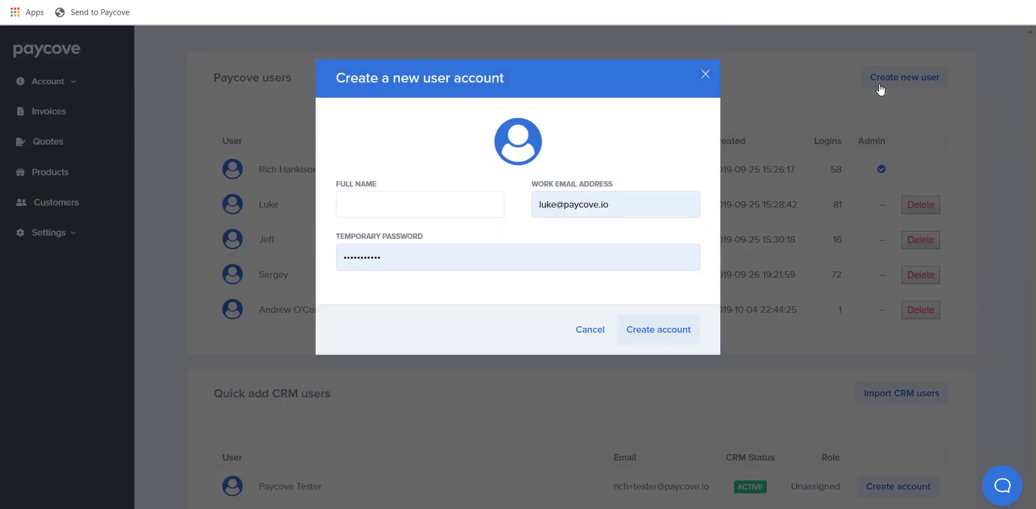
pyautogui.click(461, 209)
pyautogui.write('Tom')
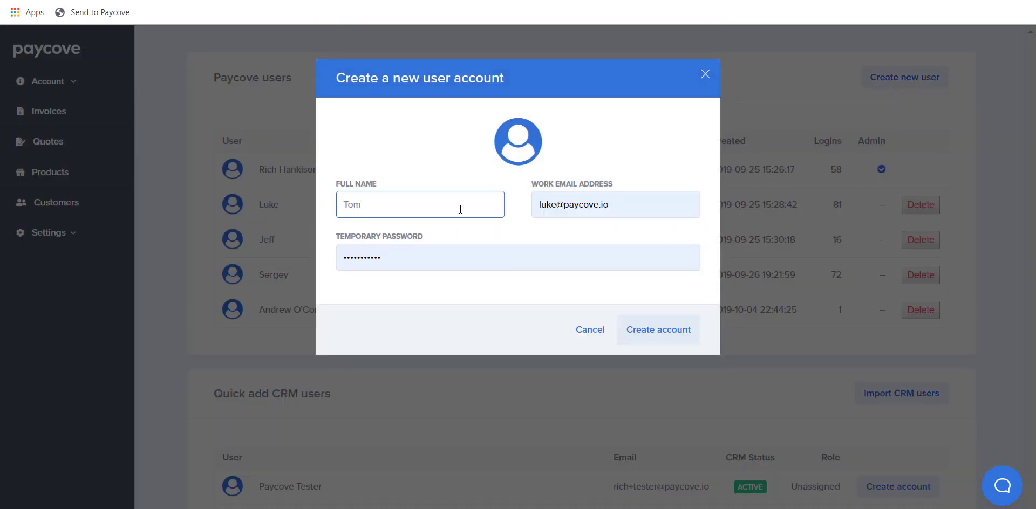
pyautogui.click(706, 74)
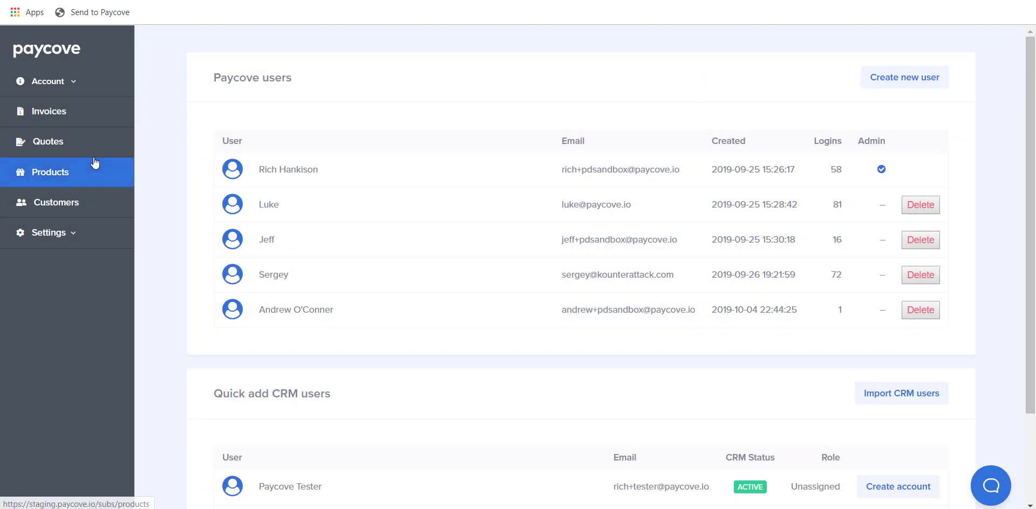
# Open the account's billing page
pyautogui.click(64, 82)
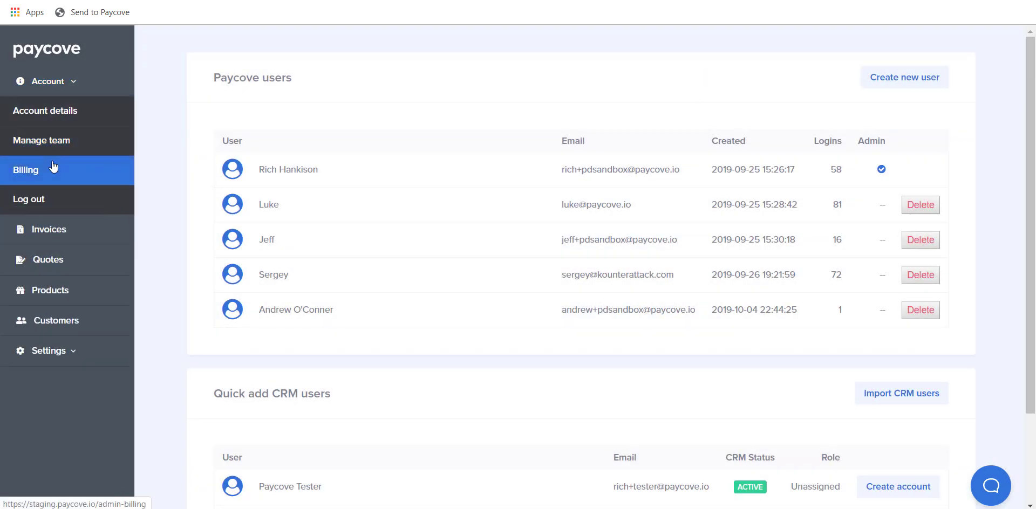
pyautogui.click(53, 168)
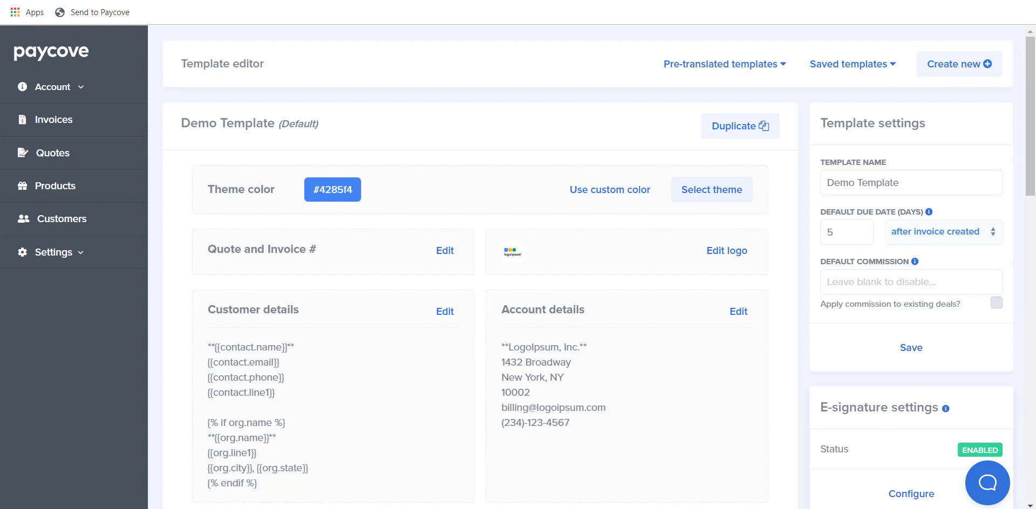
# View the list of saved templates in the template editor and create a new template
pyautogui.click(878, 67)
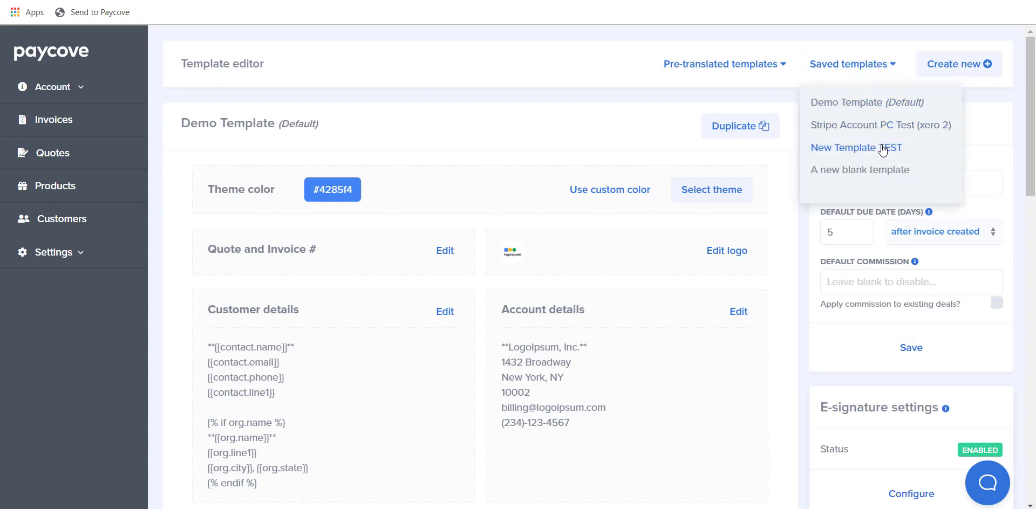
pyautogui.click(944, 65)
pyautogui.click(944, 63)
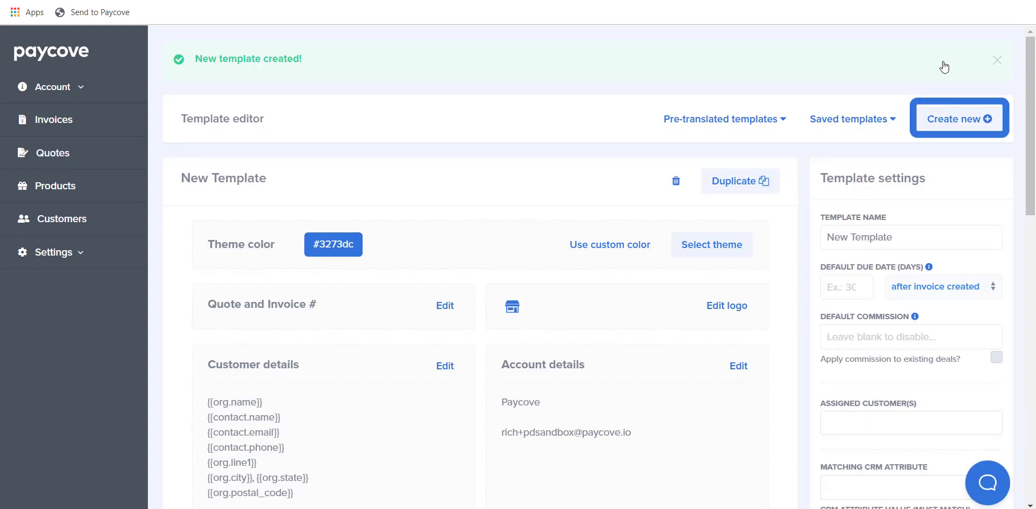
# Match the new template to the CRM attribute Organization - country with the value United States and save its settings
pyautogui.scroll(-3, 874, 203)
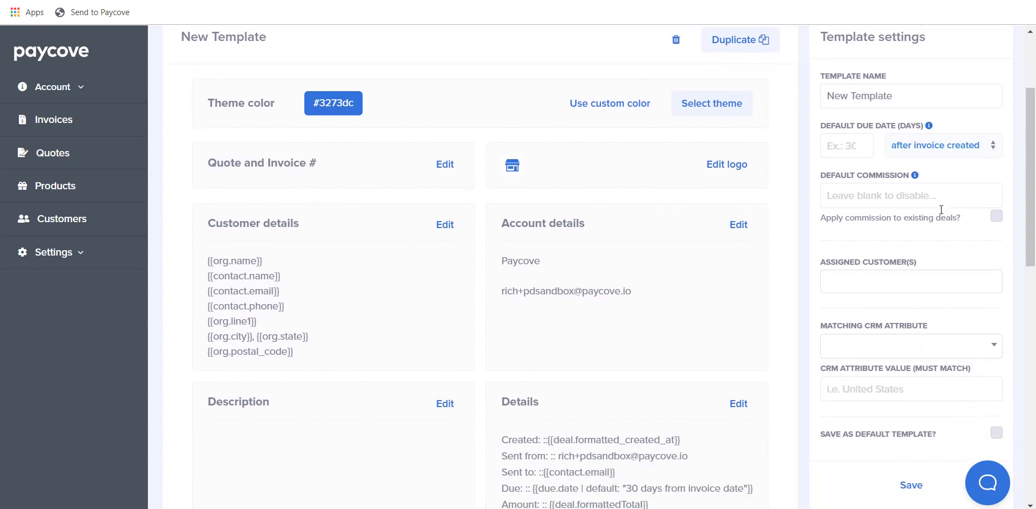
pyautogui.click(902, 344)
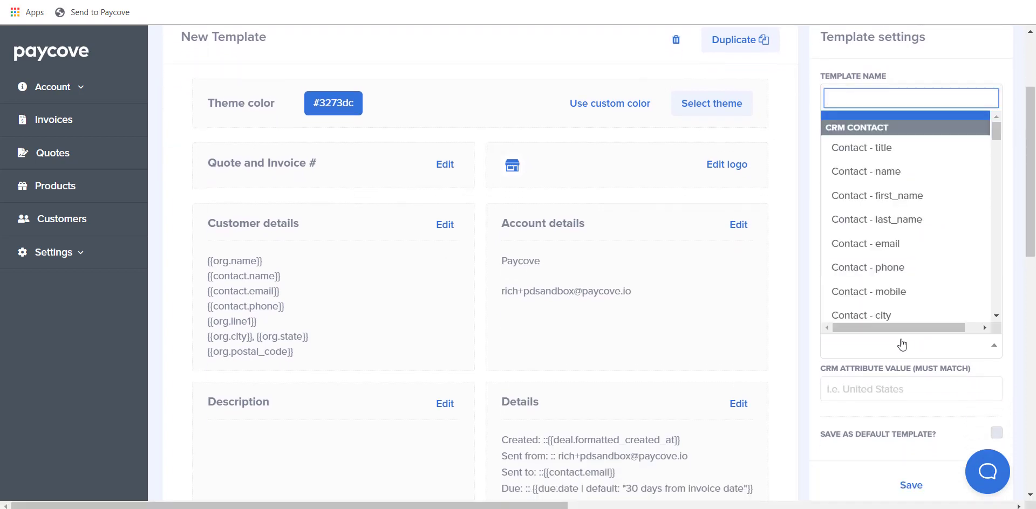
pyautogui.click(887, 175)
pyautogui.click(929, 384)
pyautogui.click(960, 345)
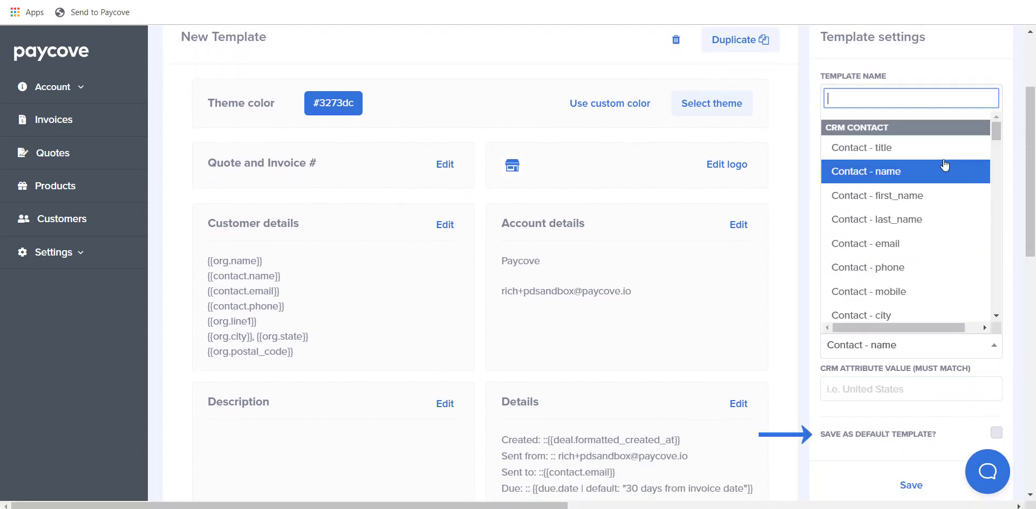
pyautogui.scroll(-3, 883, 198)
pyautogui.click(885, 241)
pyautogui.click(904, 394)
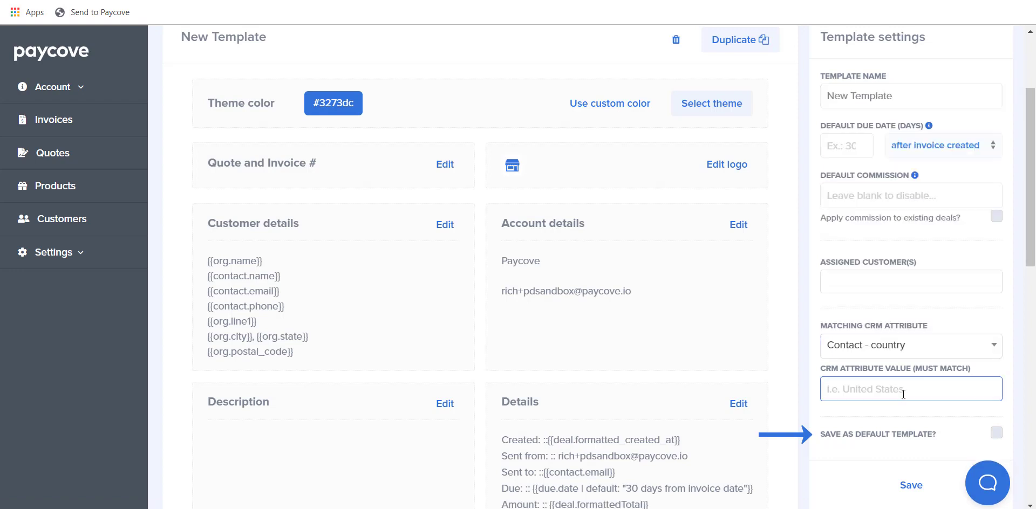
pyautogui.write('United States')
pyautogui.click(928, 486)
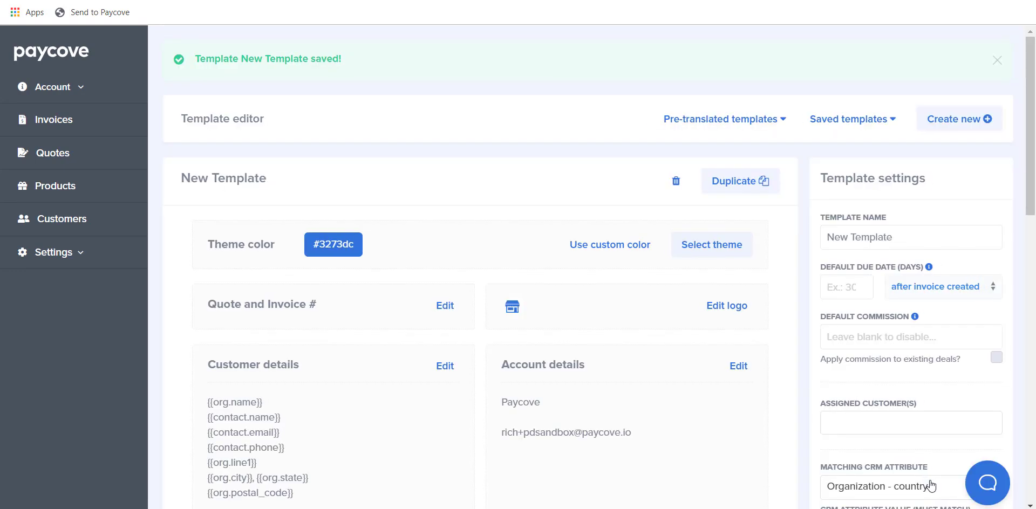
# View the available pre-translated template languages and set the template's custom theme color to #5241dc
pyautogui.click(787, 120)
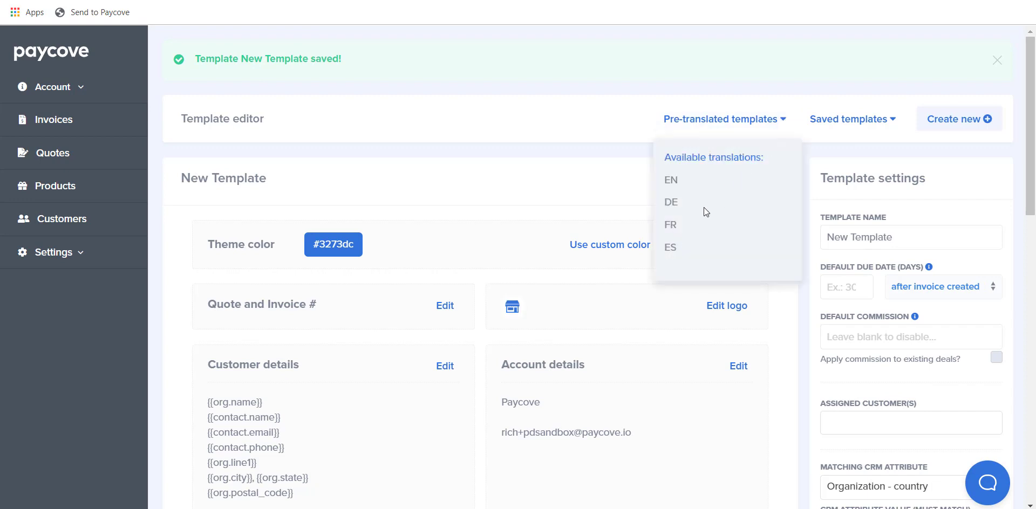
pyautogui.click(565, 150)
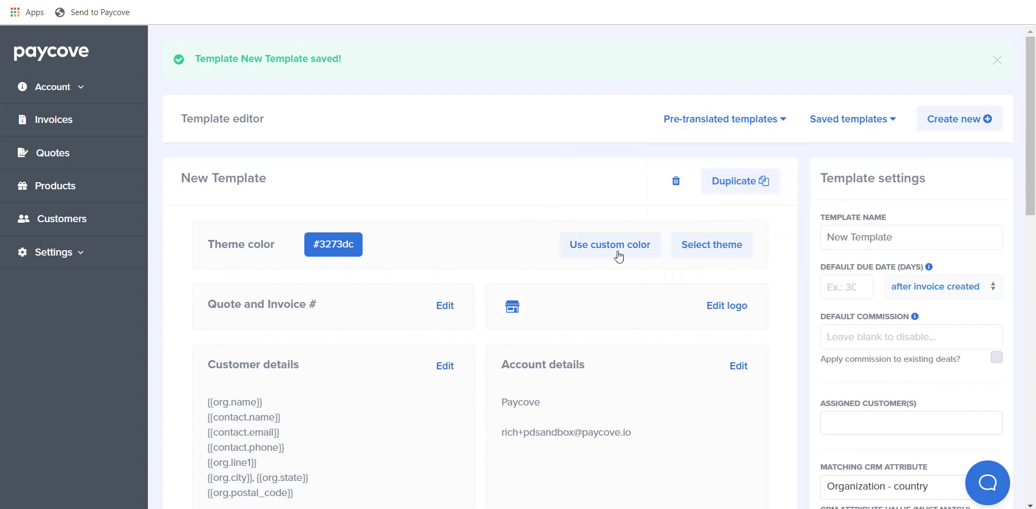
pyautogui.click(620, 257)
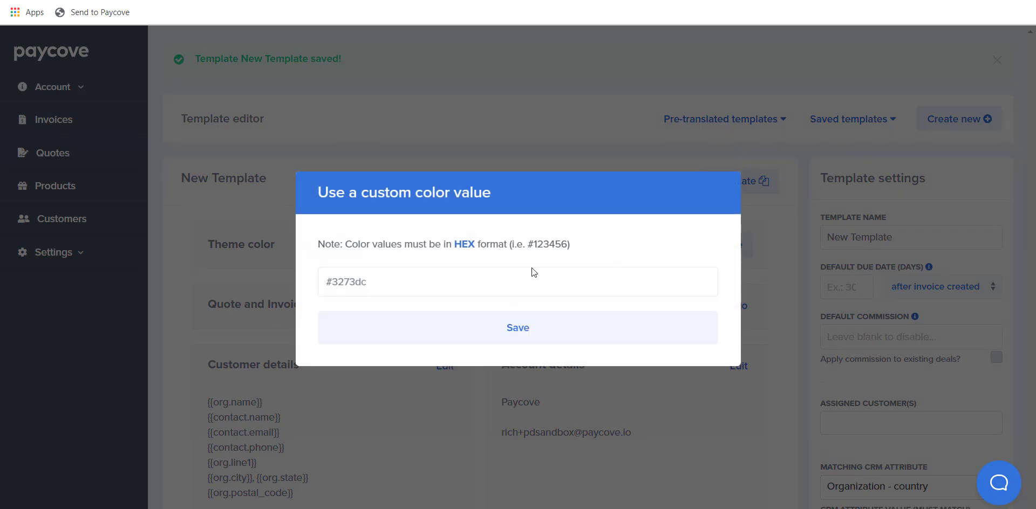
pyautogui.click(357, 282)
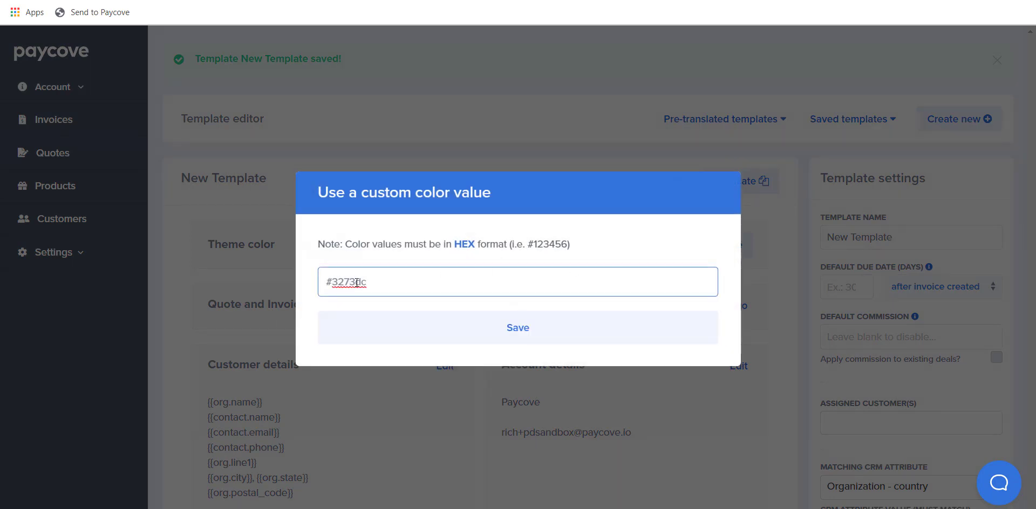
pyautogui.press('BackSpace')
pyautogui.press('BackSpace')
pyautogui.press('BackSpace')
pyautogui.press('BackSpace')
pyautogui.write('5241')
pyautogui.click(514, 335)
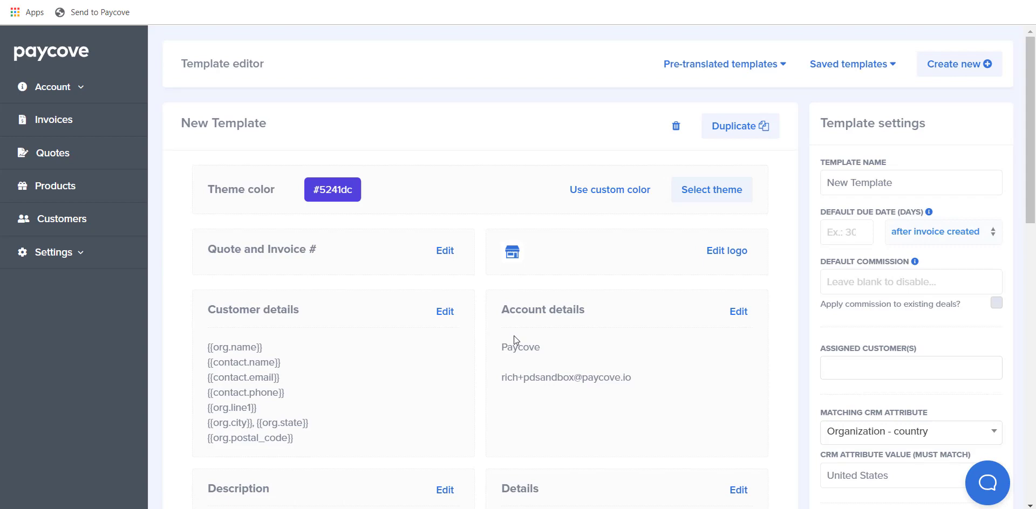
# Check the logo upload options and save the quote and invoice numbering to use the CRM's deal name
pyautogui.click(724, 251)
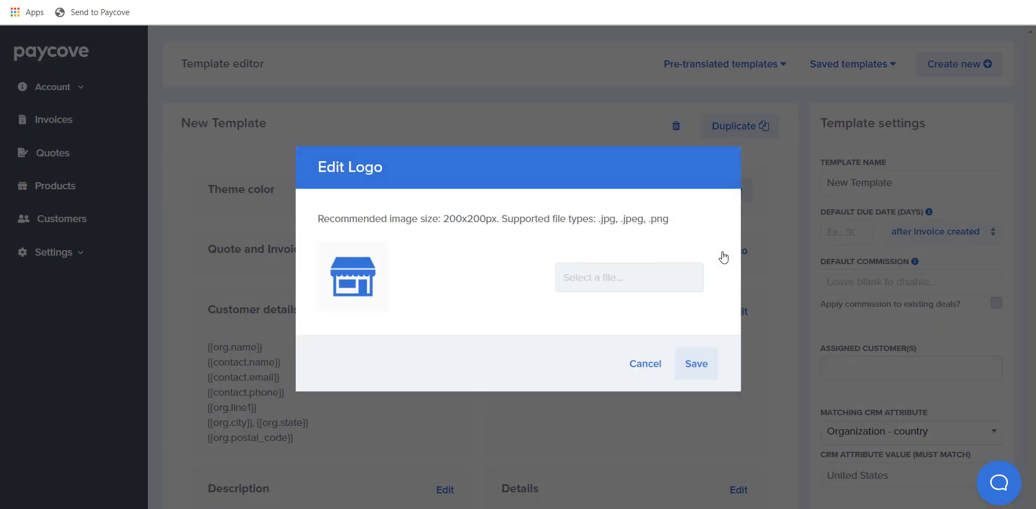
pyautogui.click(646, 365)
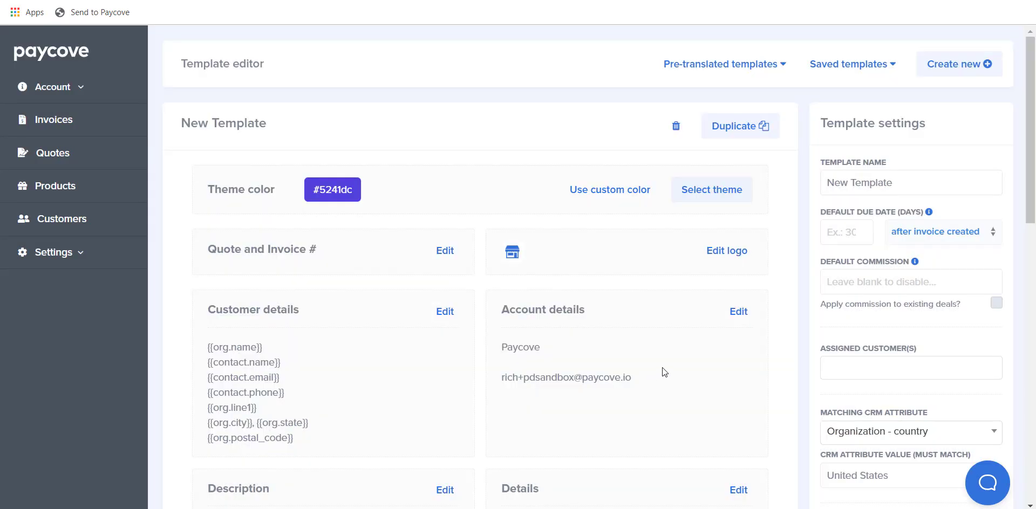
pyautogui.click(443, 251)
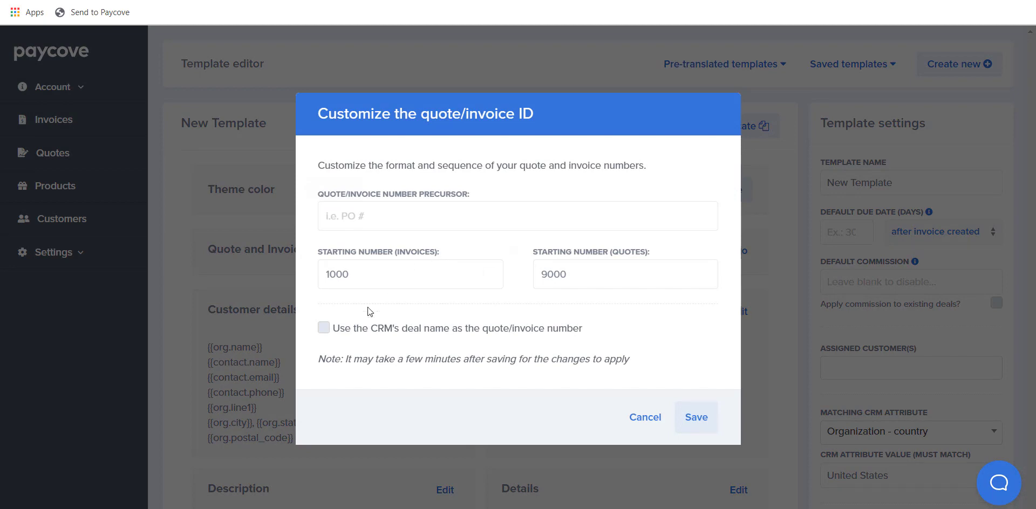
pyautogui.click(324, 329)
pyautogui.click(692, 419)
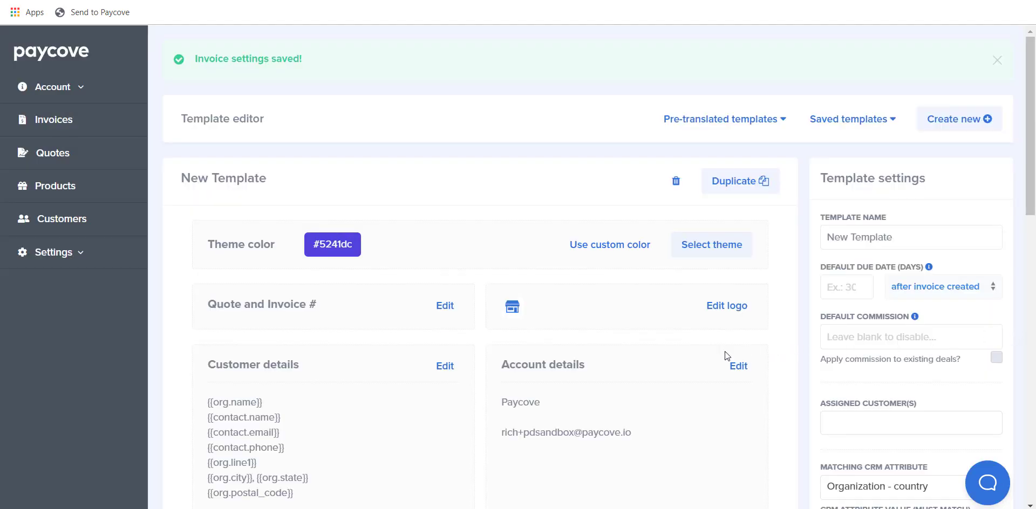
# Open the customer details for editing and look through the deal, contact, organization, owner and quote form template variables
pyautogui.click(445, 367)
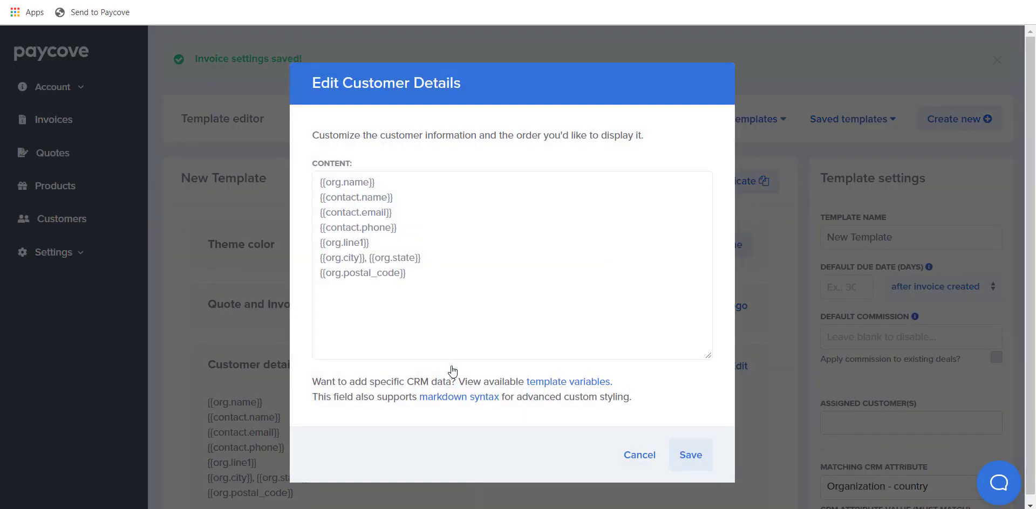
pyautogui.click(538, 383)
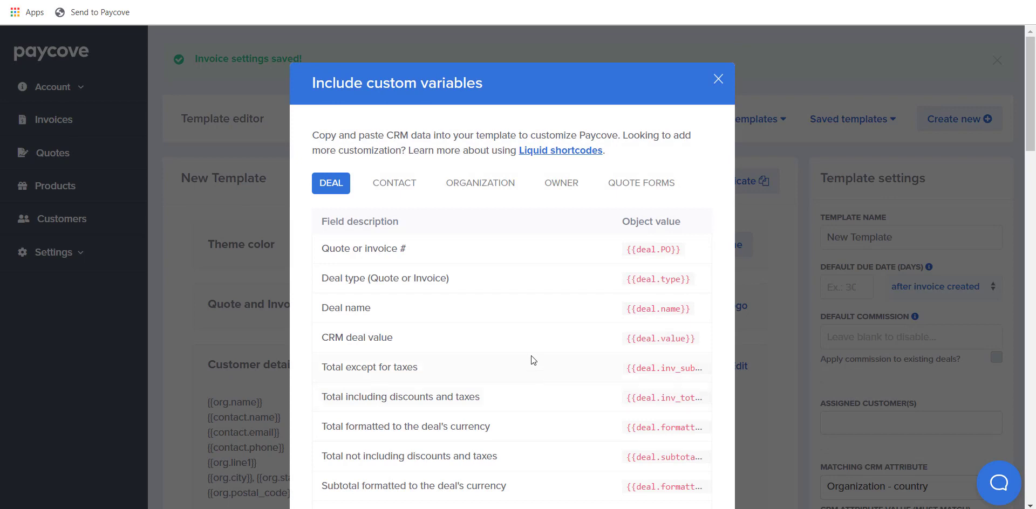
pyautogui.click(396, 189)
pyautogui.click(475, 186)
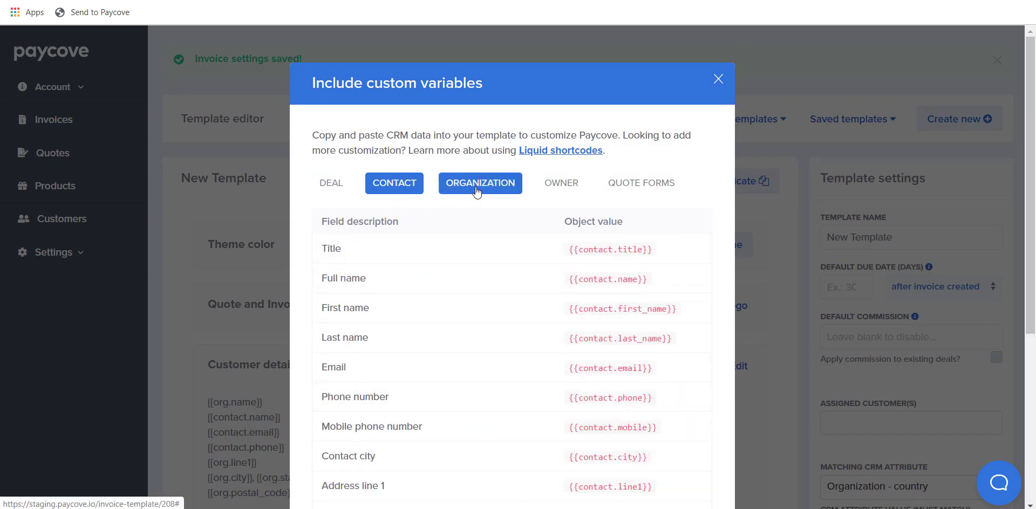
pyautogui.click(559, 184)
pyautogui.click(635, 186)
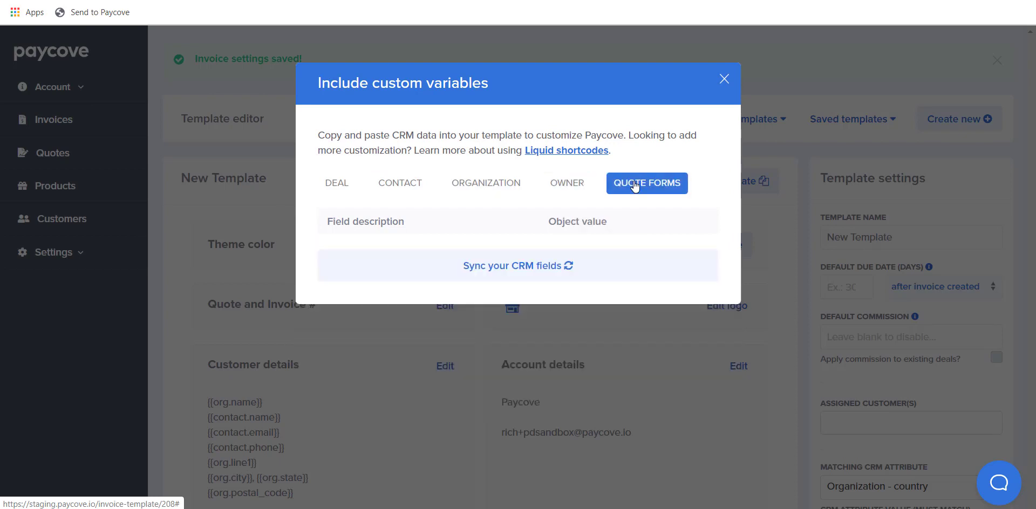
pyautogui.click(341, 190)
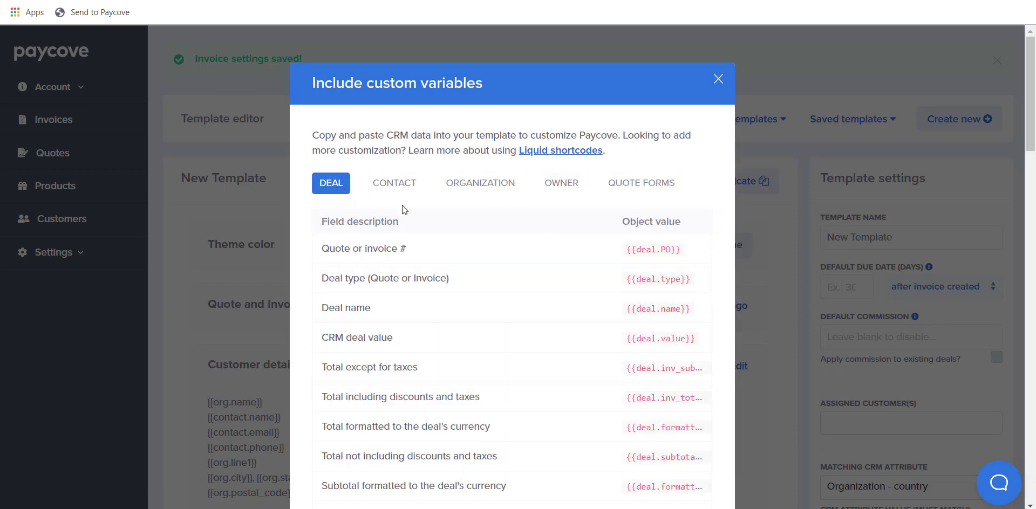
# Copy the CRM deal id variable {{deal.crm_deal_id}}, add it to the end of the customer details and save
pyautogui.scroll(-15, 509, 478)
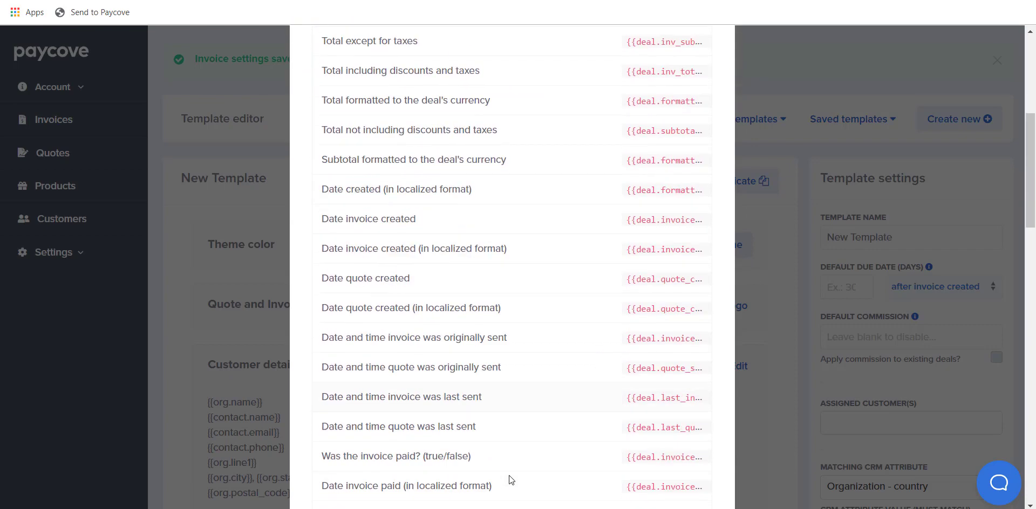
pyautogui.scroll(-7, 511, 481)
pyautogui.scroll(8, 511, 480)
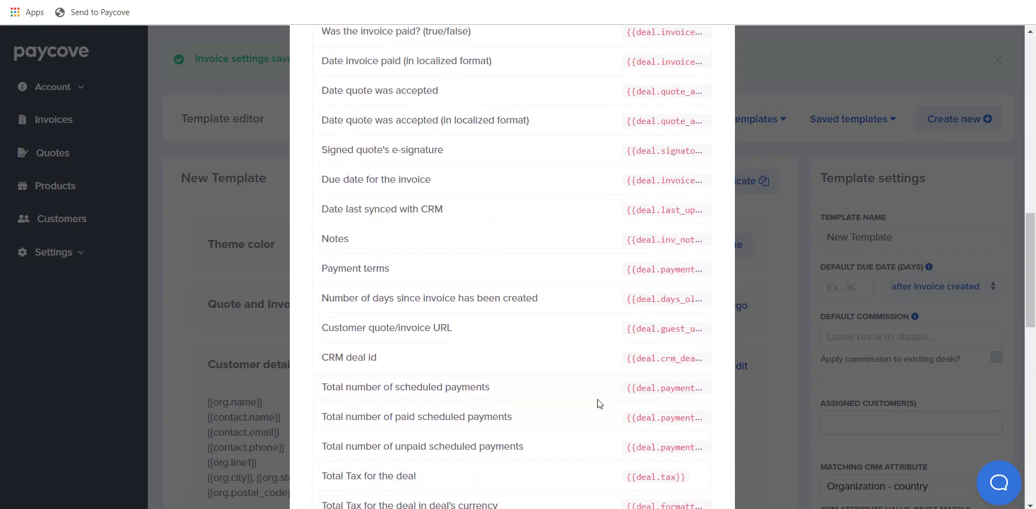
pyautogui.tripleClick(643, 362)
pyautogui.rightClick(644, 361)
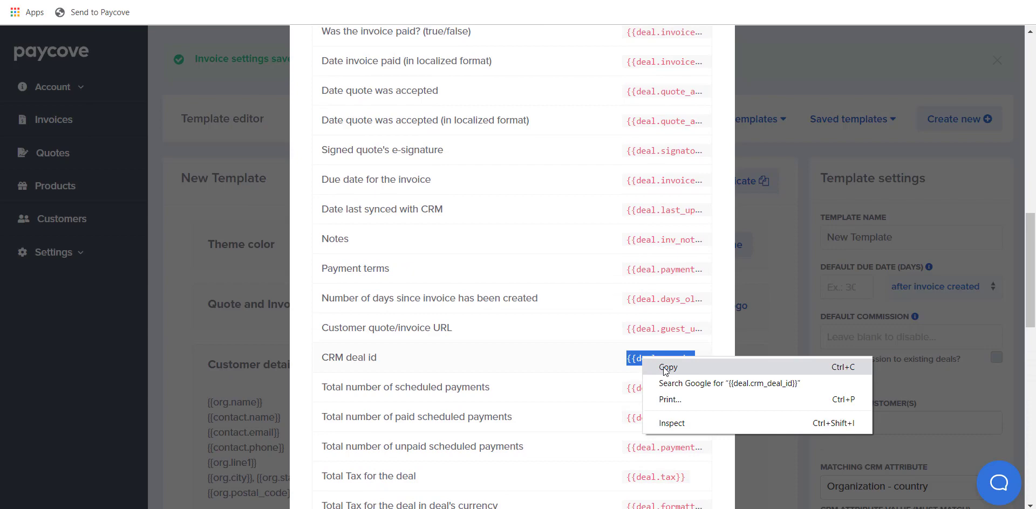
pyautogui.click(662, 367)
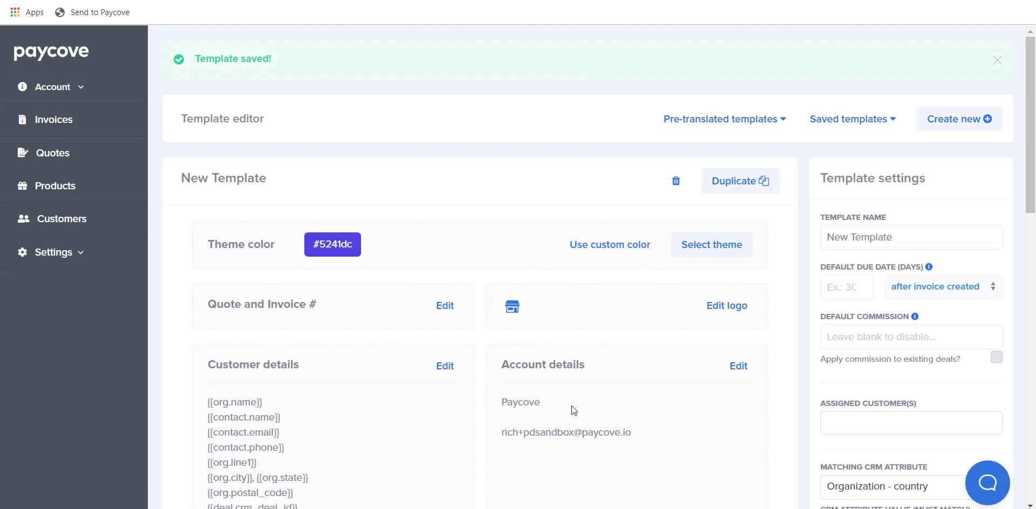
# Relabel the Description section "Order Information", set its content to "Insert text here" and save
pyautogui.scroll(-2, 571, 406)
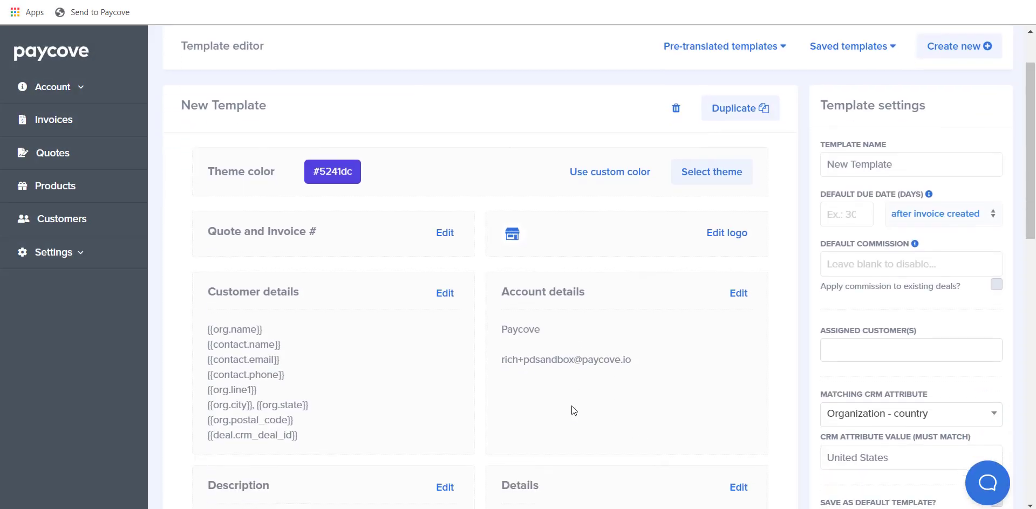
pyautogui.click(444, 431)
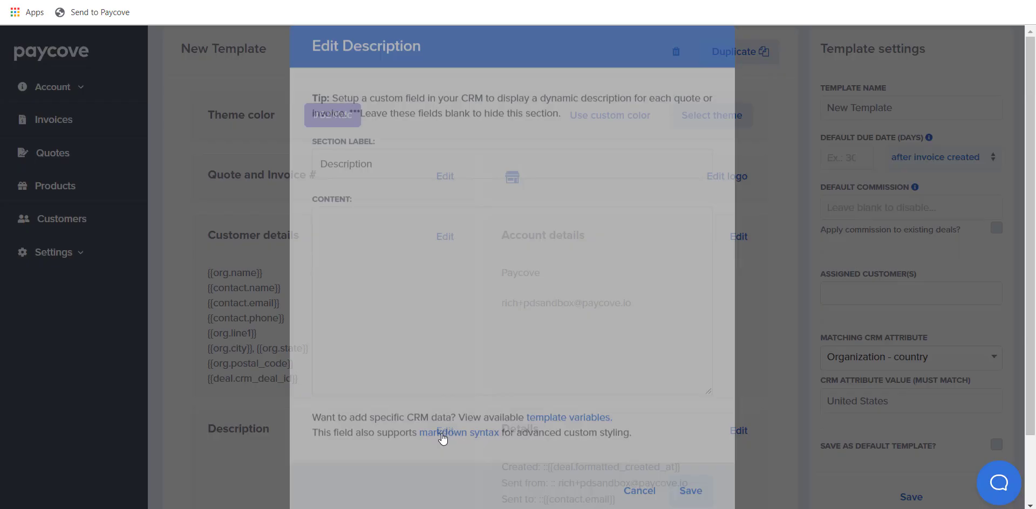
pyautogui.click(395, 207)
pyautogui.moveTo(395, 208); pyautogui.dragTo(320, 205)
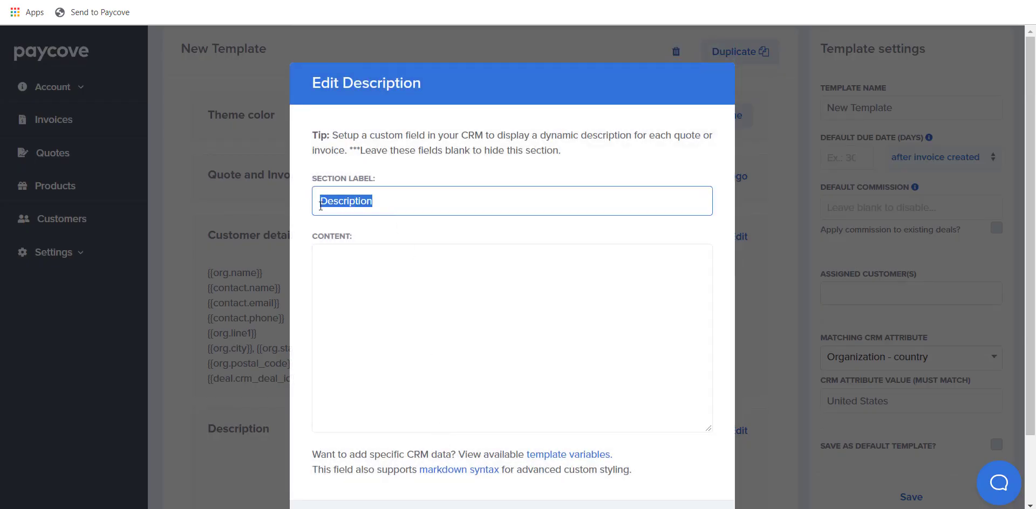
pyautogui.write('Order Infor')
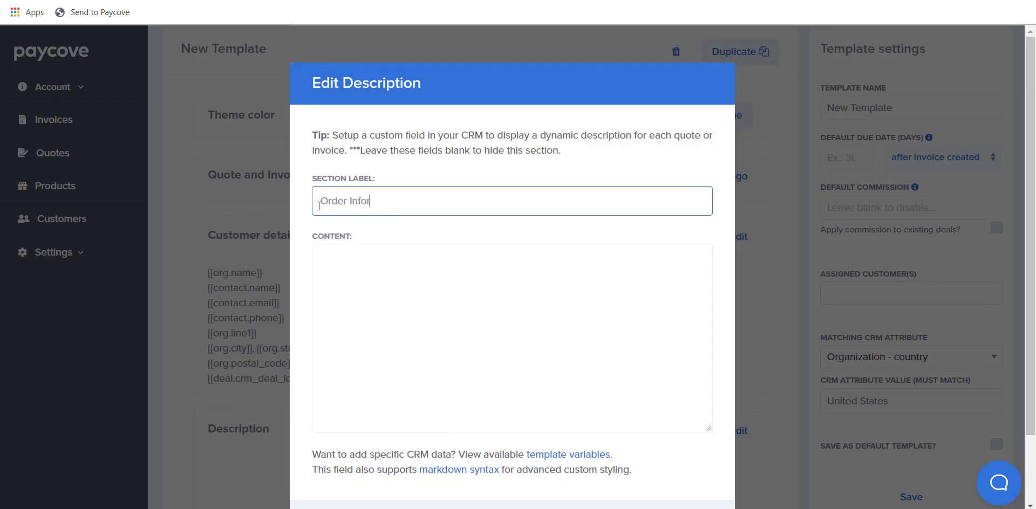
pyautogui.write('mation')
pyautogui.click(348, 258)
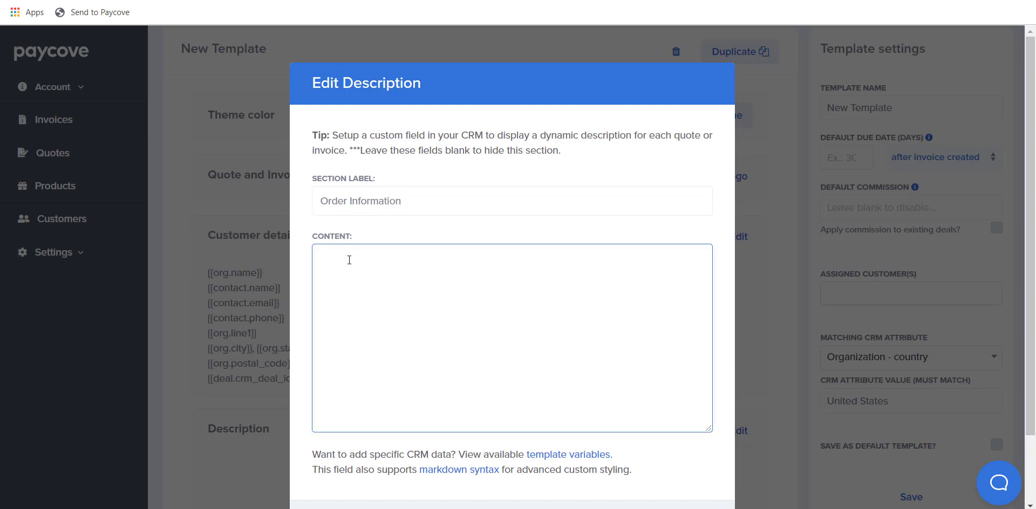
pyautogui.write('Insert text here')
pyautogui.scroll(-1, 349, 260)
pyautogui.click(684, 470)
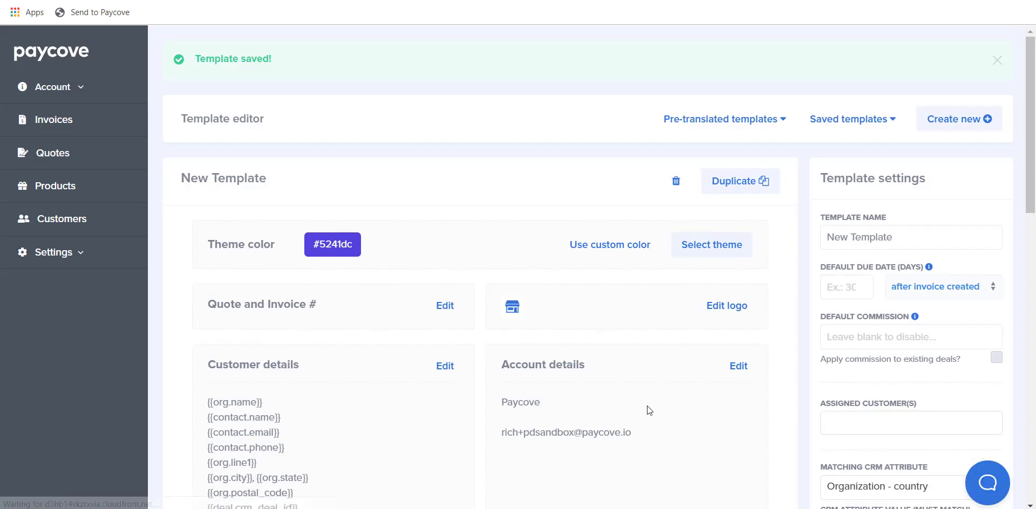
# Enable e-signature for quotes with the confirmation header "E-signature required" and the sub-header "Please sign here"
pyautogui.scroll(-1, 633, 383)
pyautogui.scroll(-1, 634, 383)
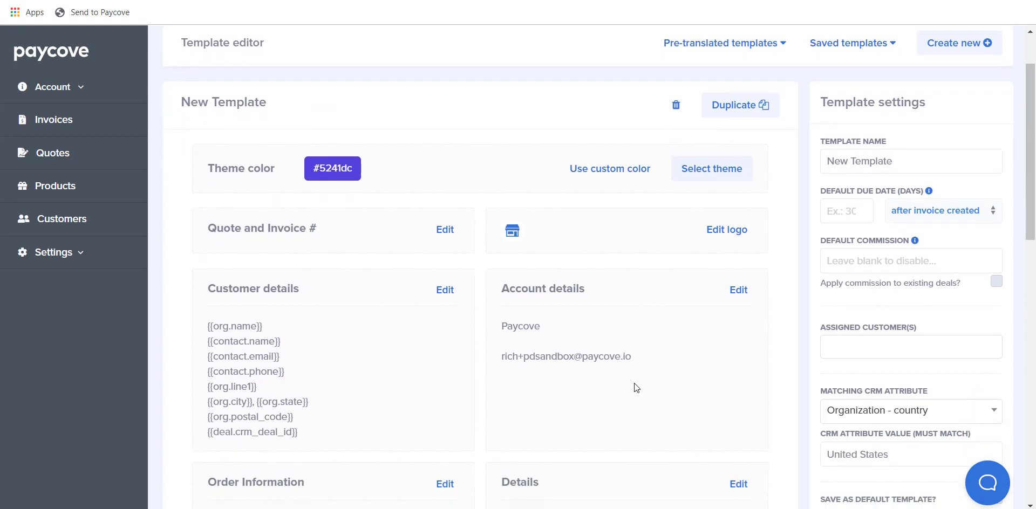
pyautogui.scroll(-5, 634, 384)
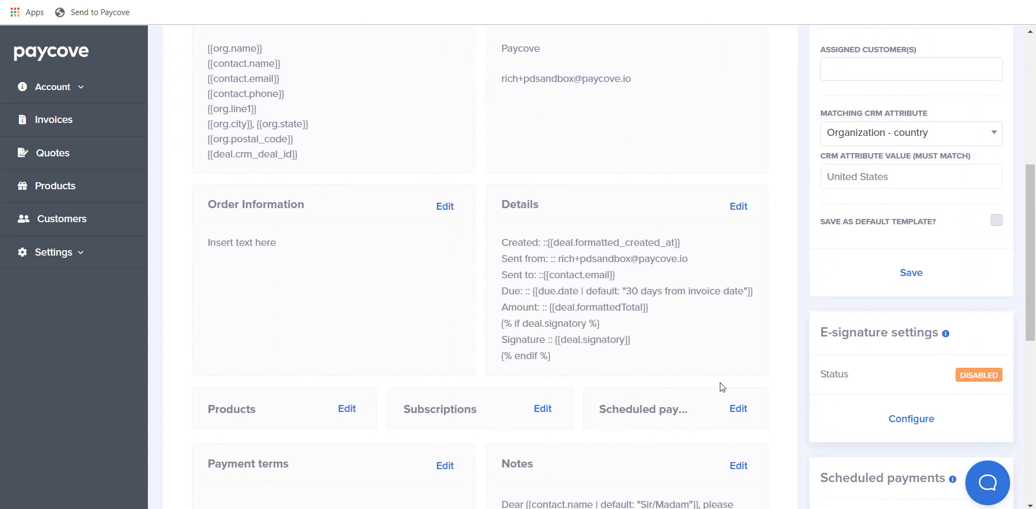
pyautogui.click(924, 419)
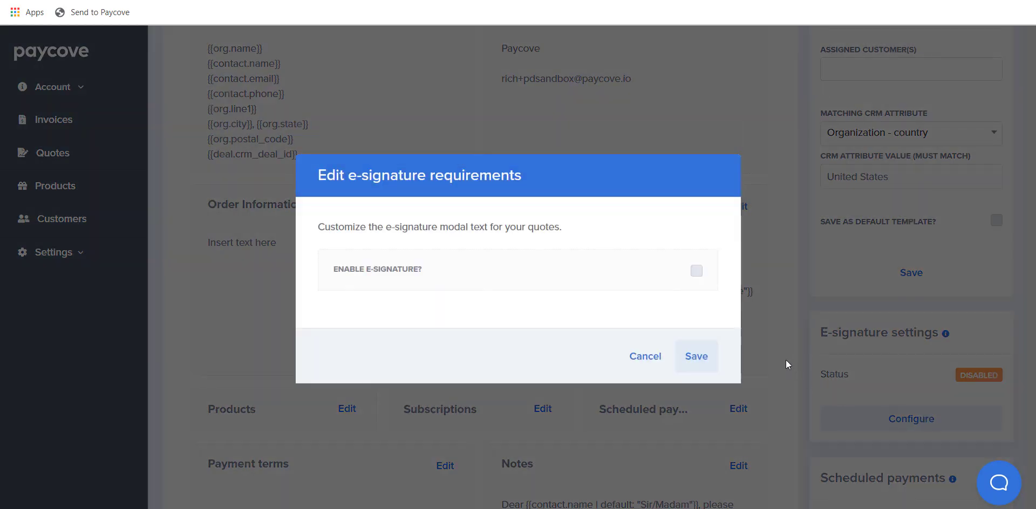
pyautogui.click(697, 271)
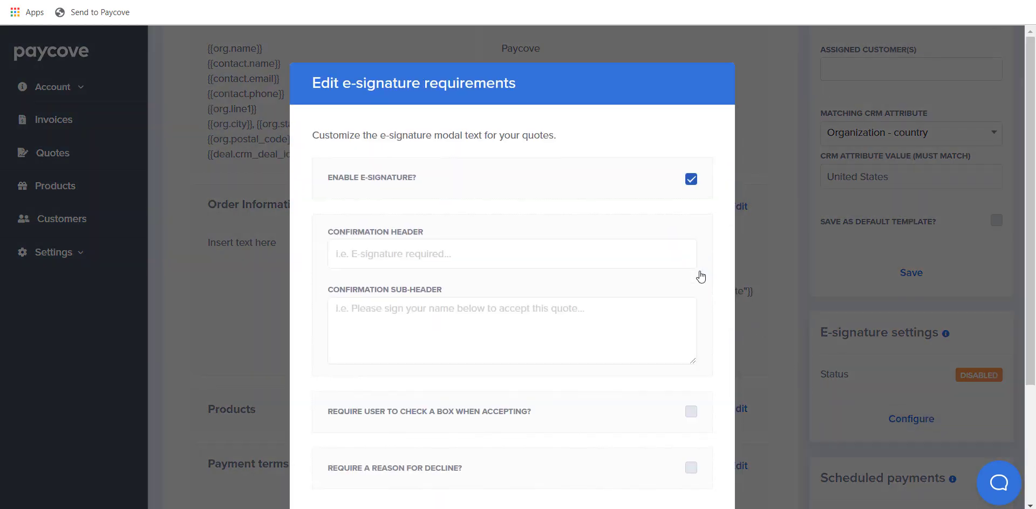
pyautogui.click(582, 256)
pyautogui.write('E-signature required')
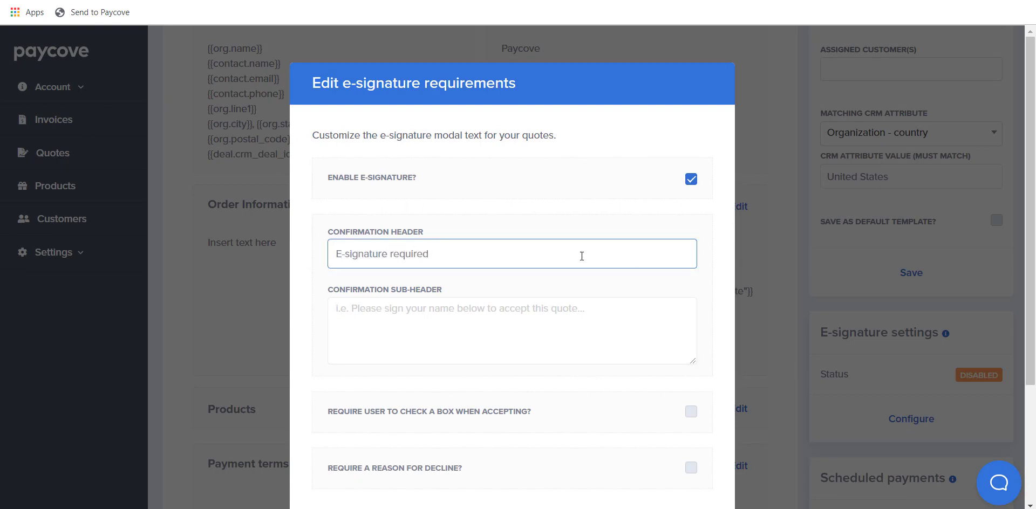
pyautogui.click(542, 315)
pyautogui.write('Please sign here')
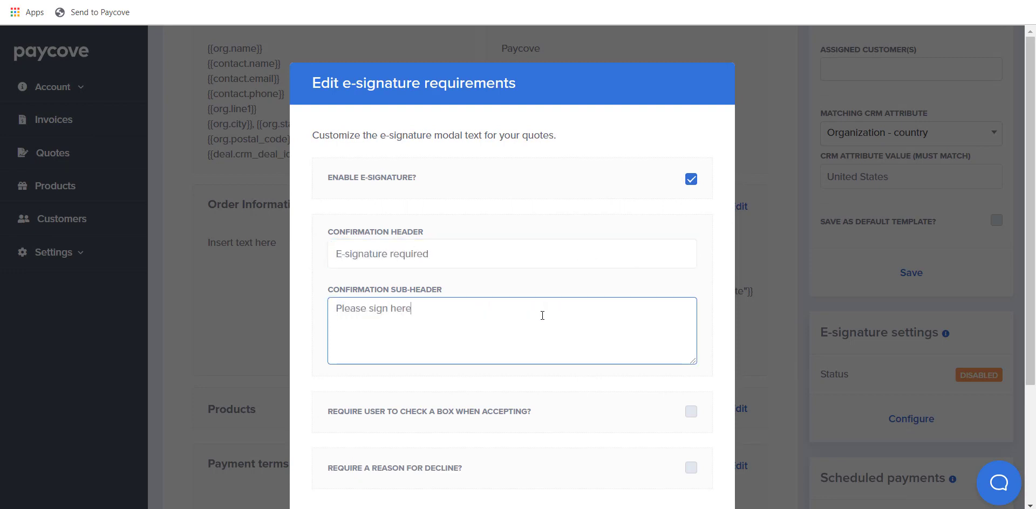
# Add a colon to the confirmation sub-header, require an acceptance checkbox and a reason for decline, and save the e-signature requirements
pyautogui.write(':')
pyautogui.click(691, 412)
pyautogui.scroll(-3, 647, 428)
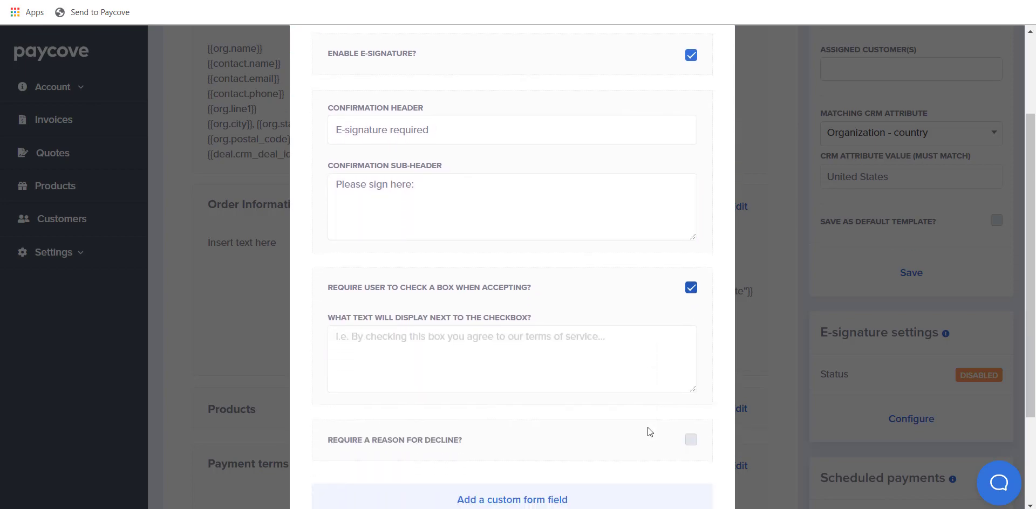
pyautogui.click(691, 391)
pyautogui.scroll(-4, 693, 395)
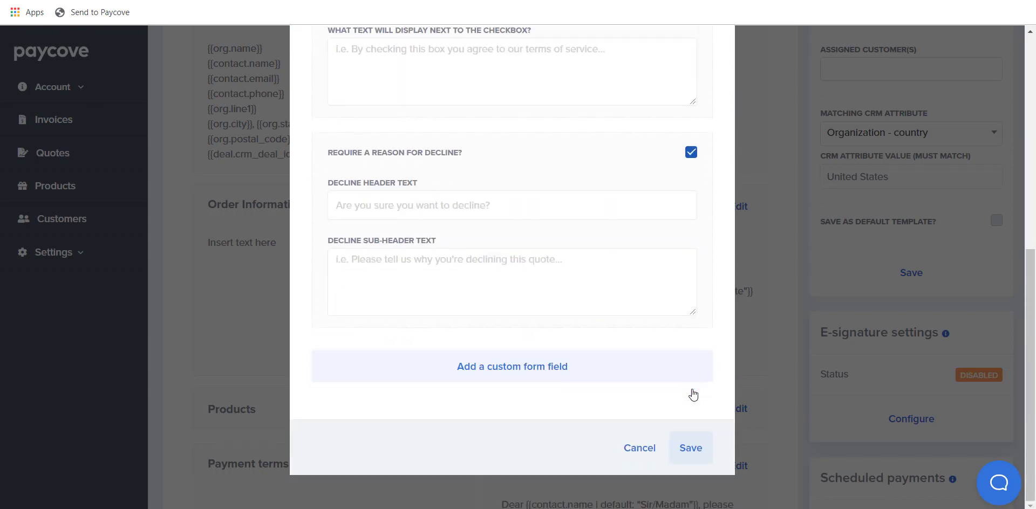
pyautogui.click(681, 447)
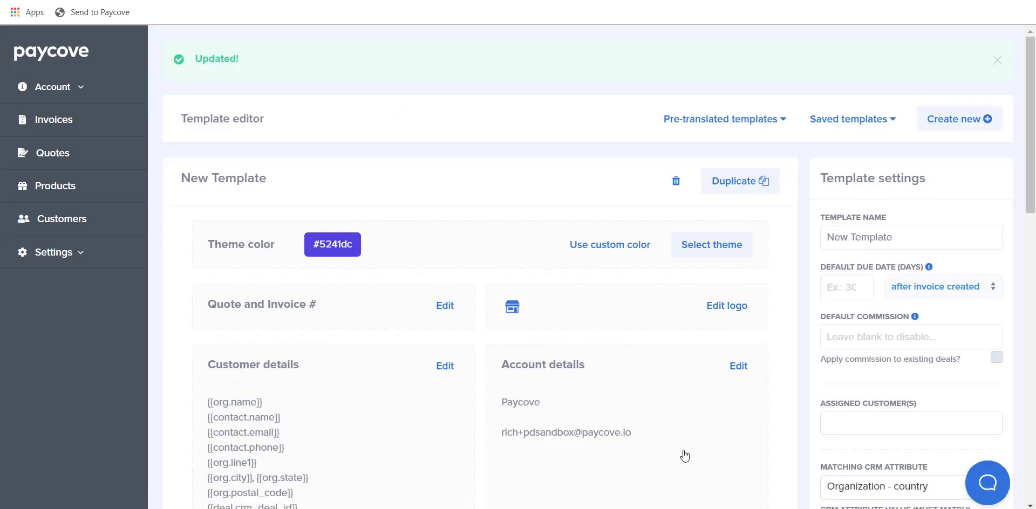
# Configure the template's first scheduled payment as "Deposit", 5 days from the start date, with separate invoice and auto-bill enabled
pyautogui.scroll(-15, 704, 424)
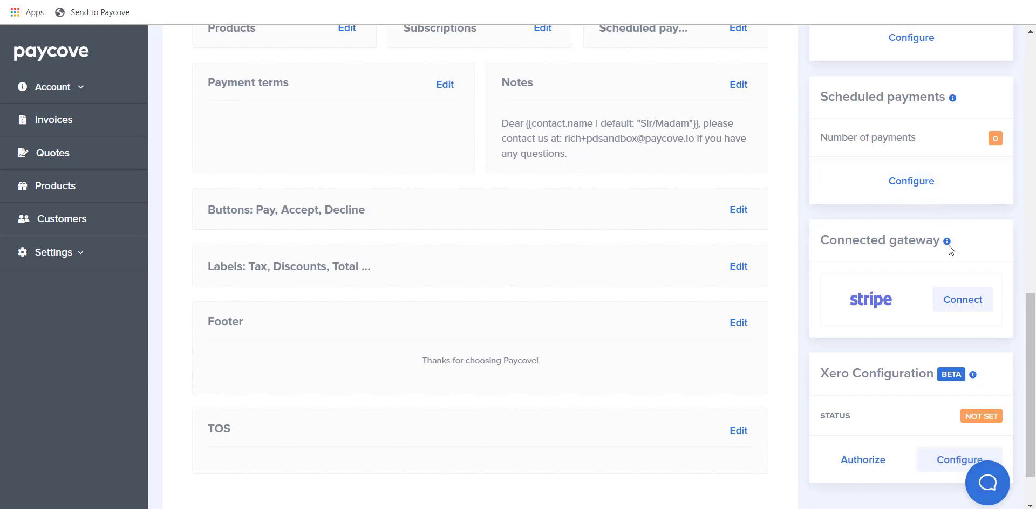
pyautogui.moveTo(951, 250)
pyautogui.click(933, 183)
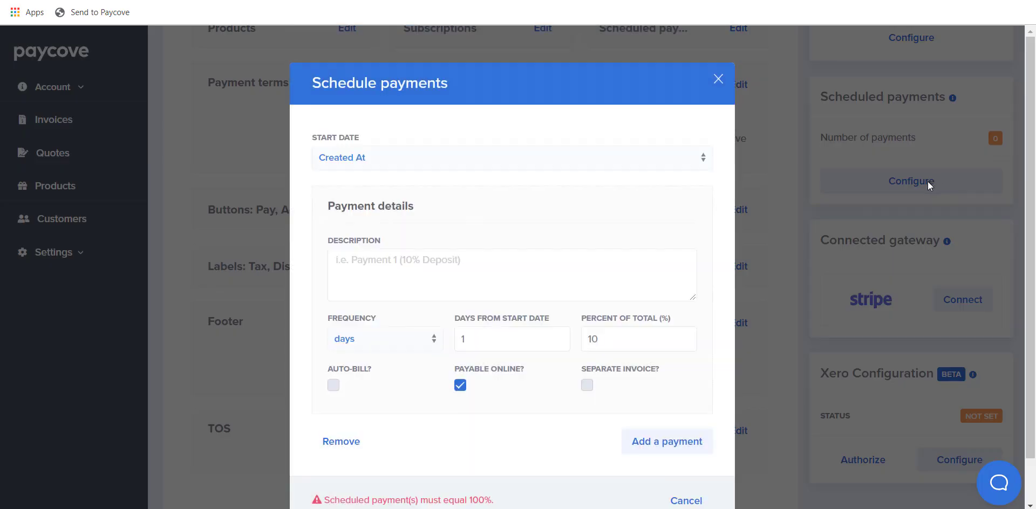
pyautogui.click(558, 335)
pyautogui.click(558, 335)
pyautogui.click(558, 335)
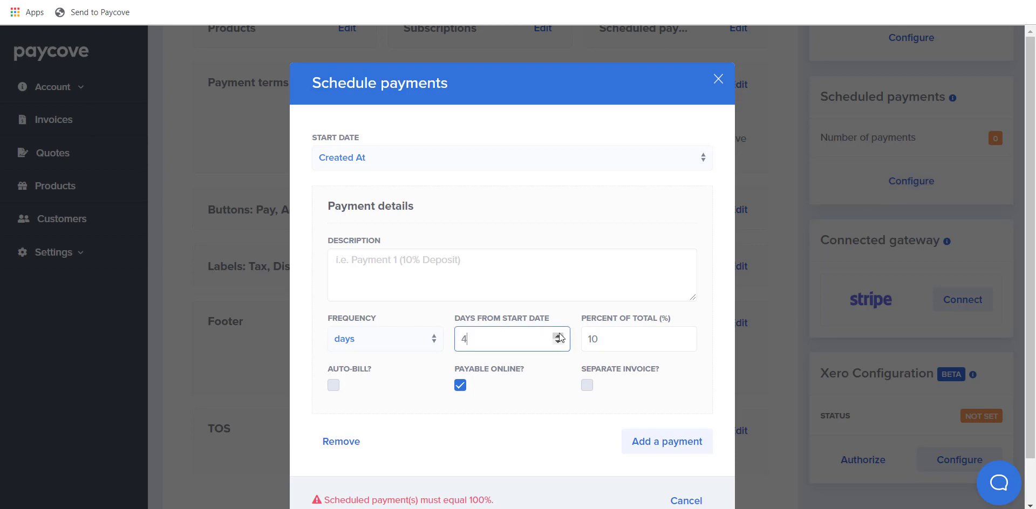
pyautogui.click(491, 280)
pyautogui.write('Deposit')
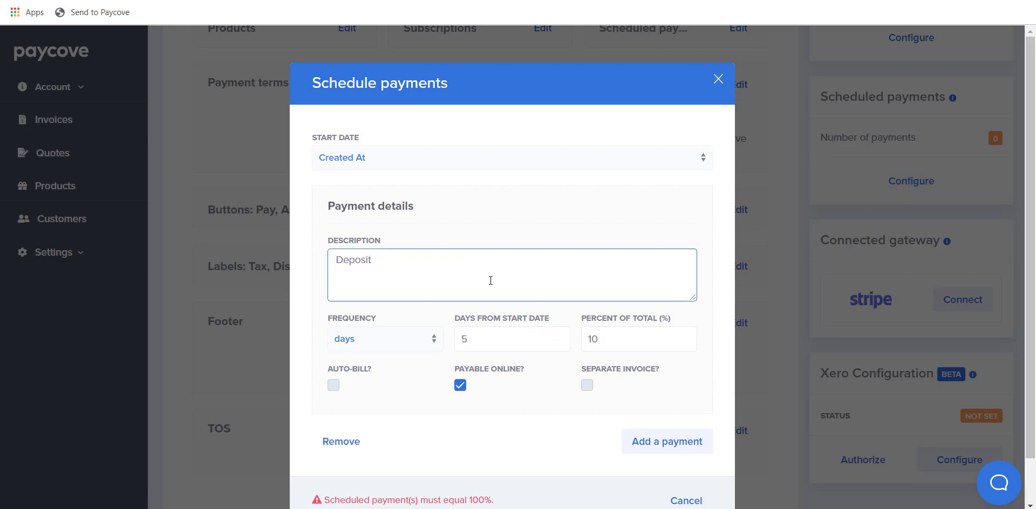
pyautogui.scroll(-1, 491, 278)
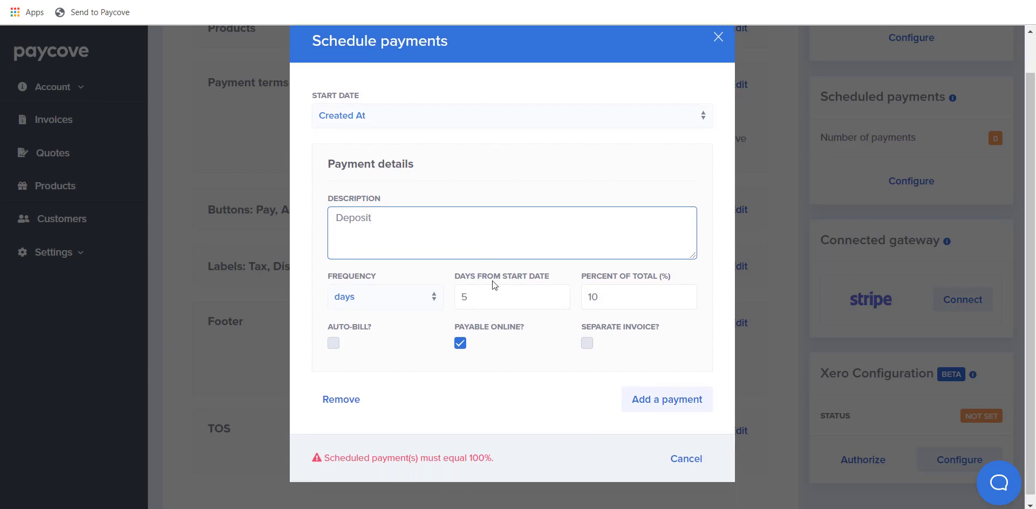
pyautogui.click(587, 343)
pyautogui.click(335, 347)
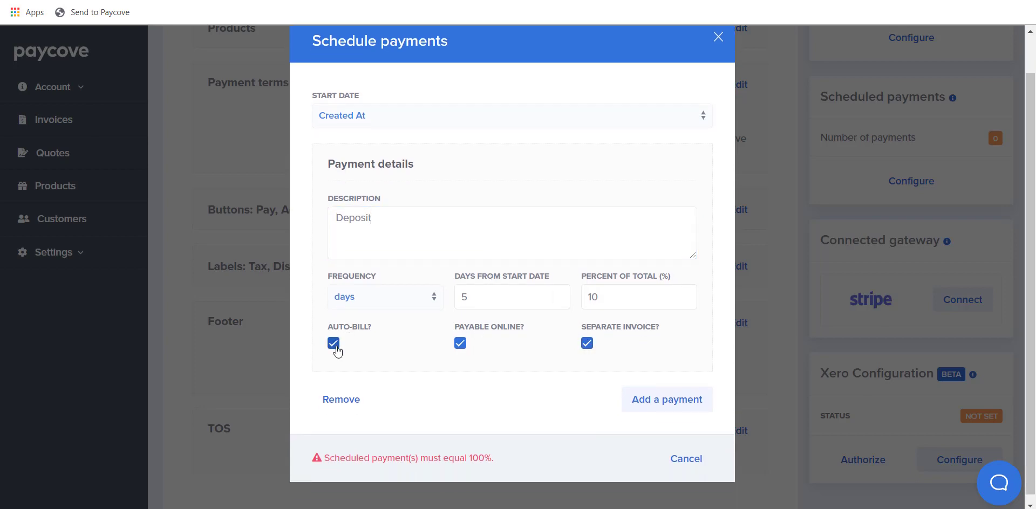
# Add a second scheduled payment "Payment 1" with weeks frequency, 45% of the total, separate invoice and auto-bill enabled
pyautogui.click(637, 408)
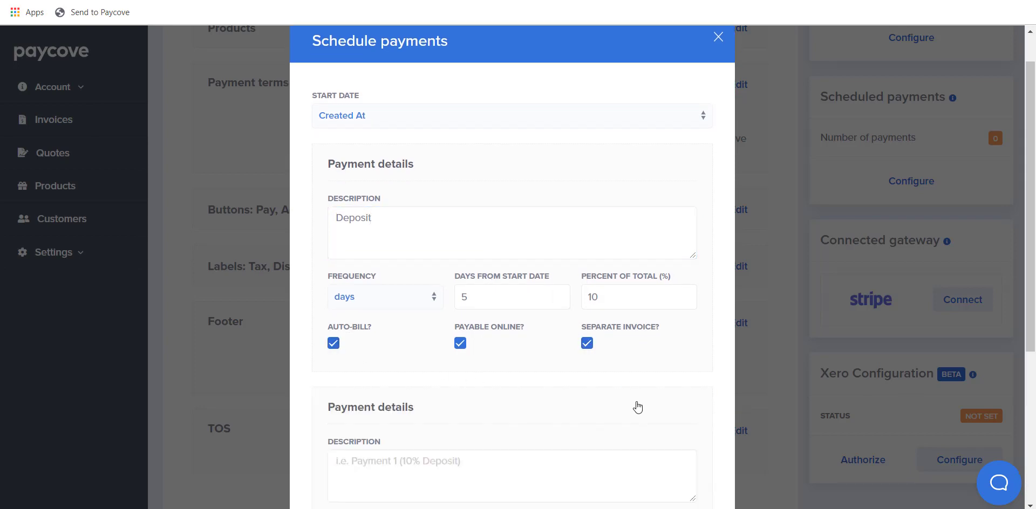
pyautogui.scroll(-4, 604, 408)
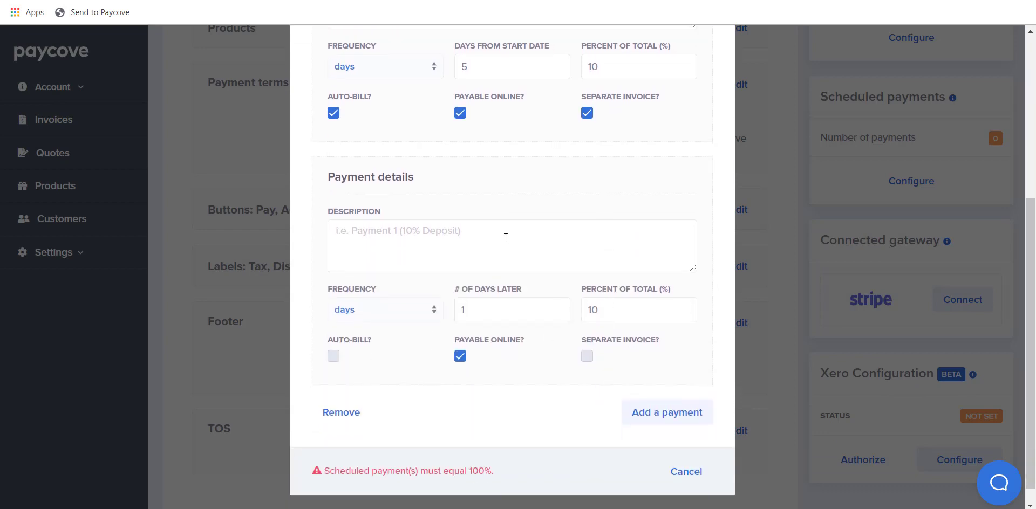
pyautogui.click(503, 233)
pyautogui.write('Payment 1')
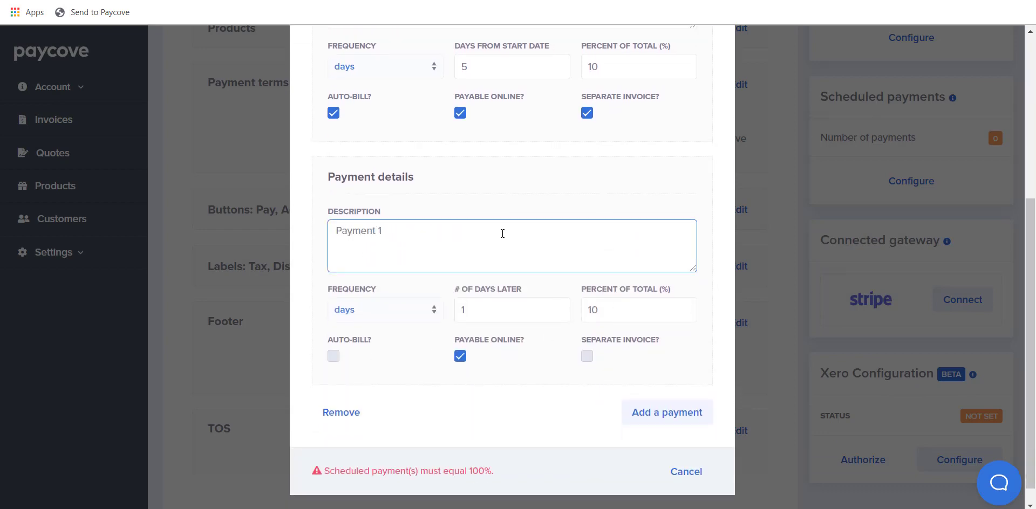
pyautogui.click(435, 309)
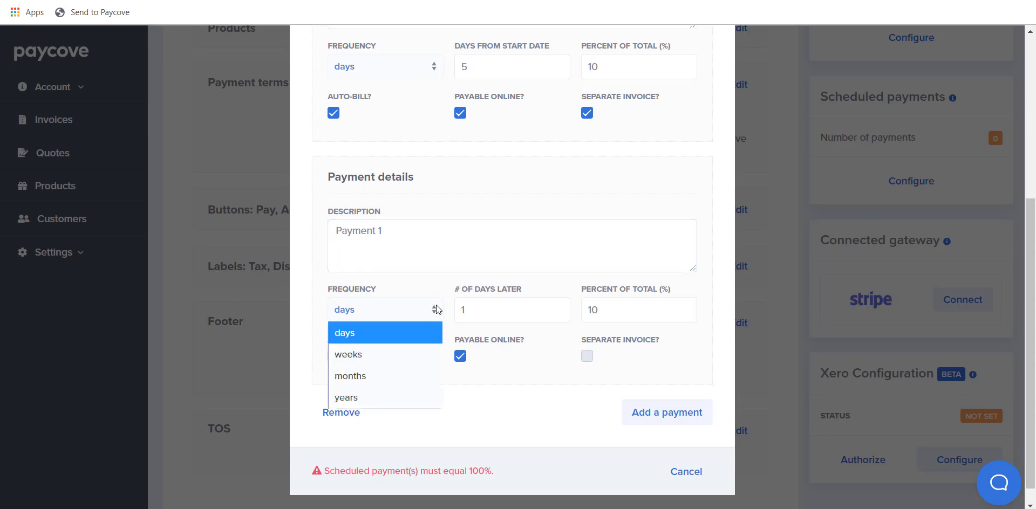
pyautogui.click(414, 352)
pyautogui.doubleClick(583, 311)
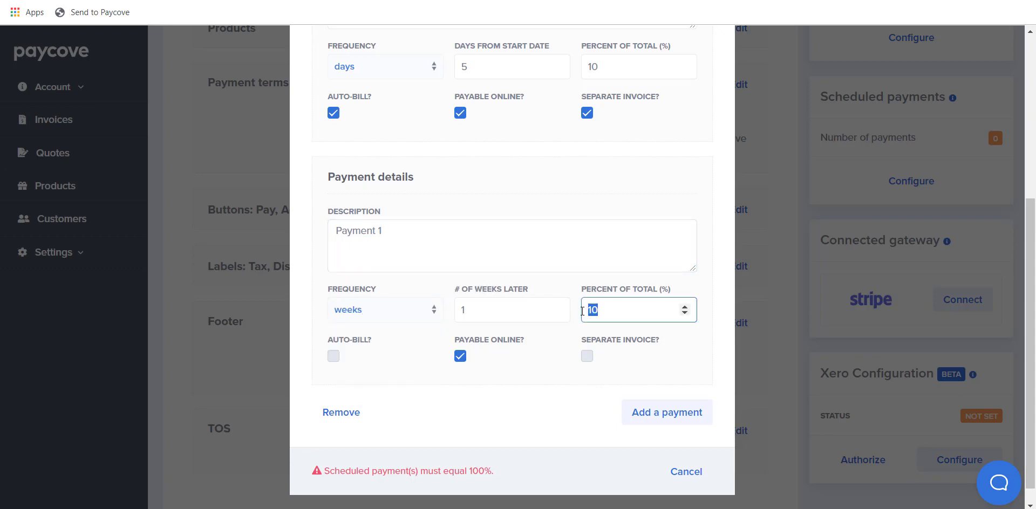
pyautogui.write('45')
pyautogui.click(586, 356)
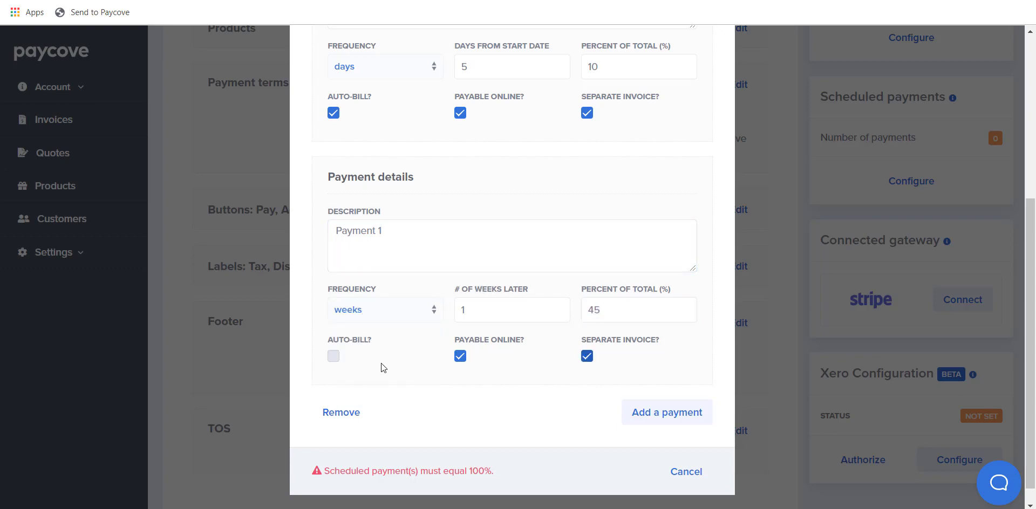
pyautogui.click(333, 357)
# Add a third scheduled payment "Payment 2" with months frequency, 45% of the total, separate invoice and auto-bill, and save the payments
pyautogui.click(676, 417)
pyautogui.scroll(-3, 568, 391)
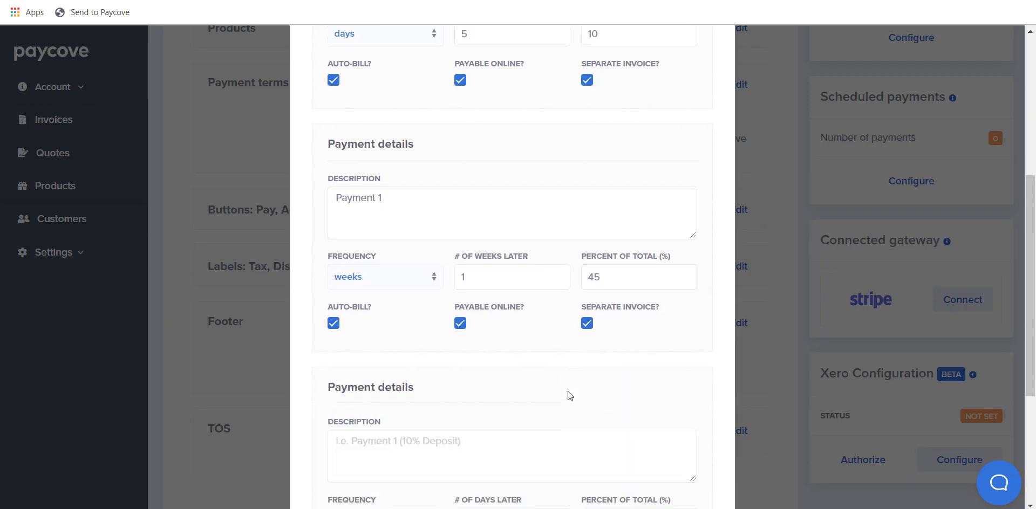
pyautogui.scroll(-1, 568, 392)
pyautogui.click(433, 378)
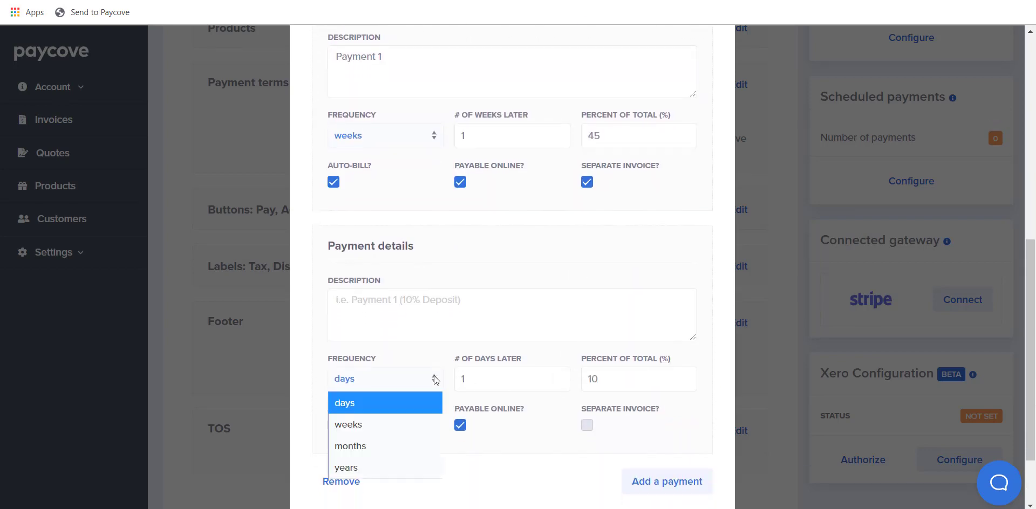
pyautogui.click(417, 440)
pyautogui.doubleClick(590, 380)
pyautogui.write('45')
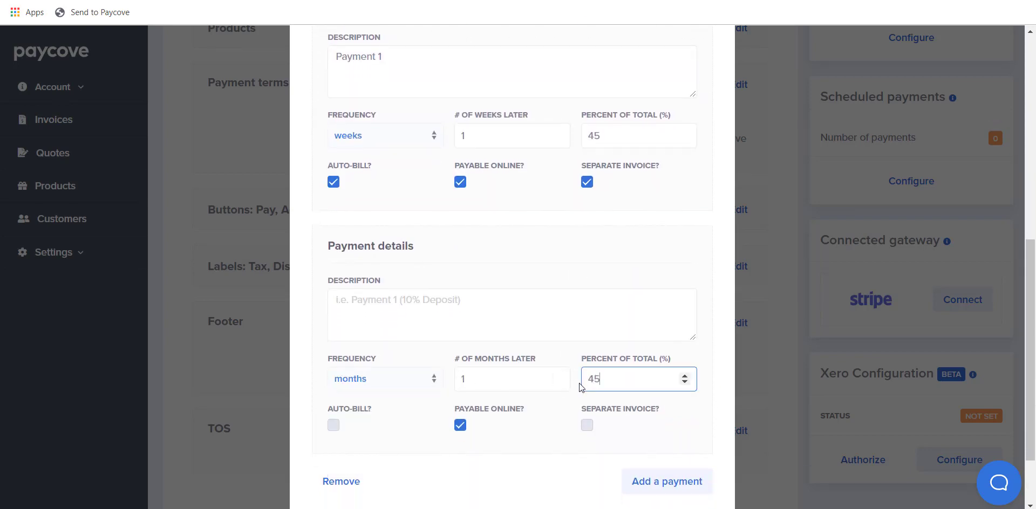
pyautogui.click(589, 426)
pyautogui.click(333, 427)
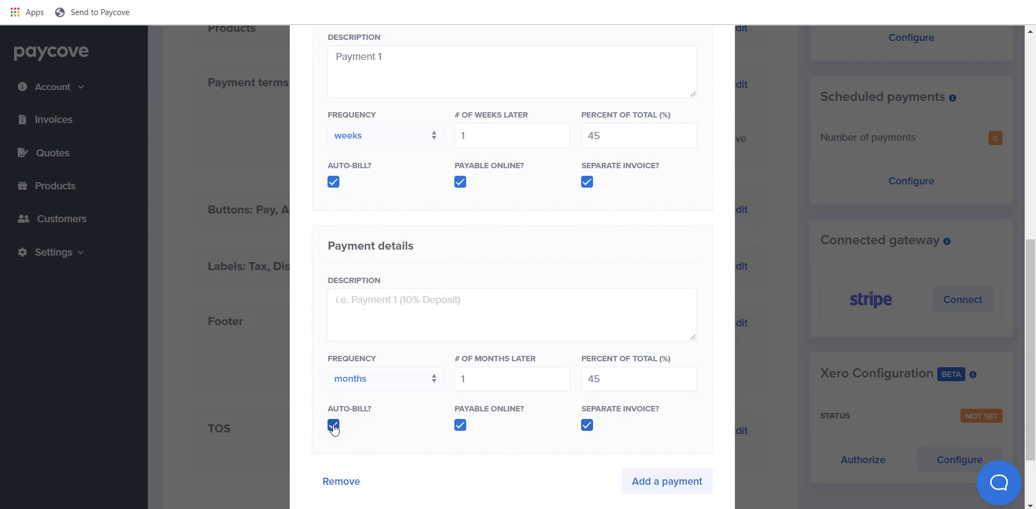
pyautogui.click(358, 319)
pyautogui.write('Payment')
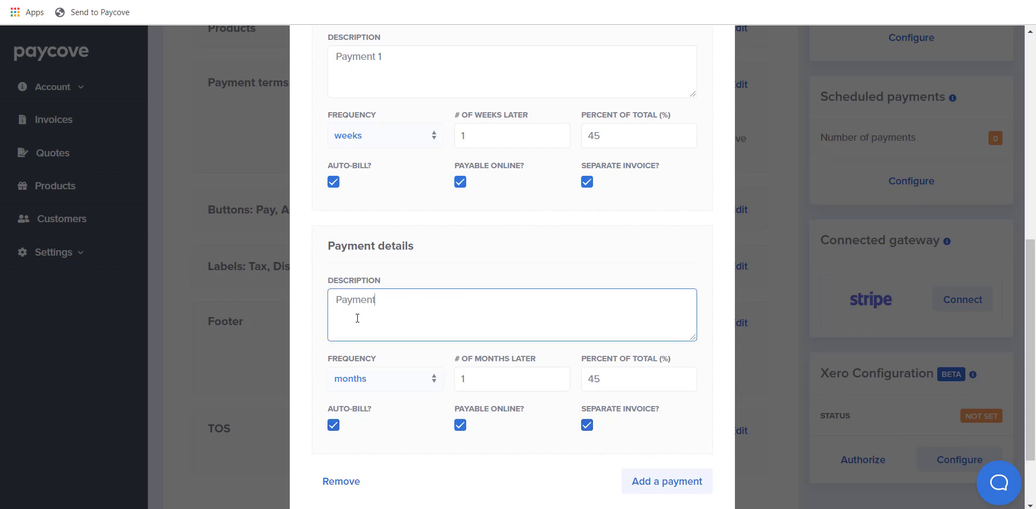
pyautogui.write(' 2')
pyautogui.scroll(-2, 418, 336)
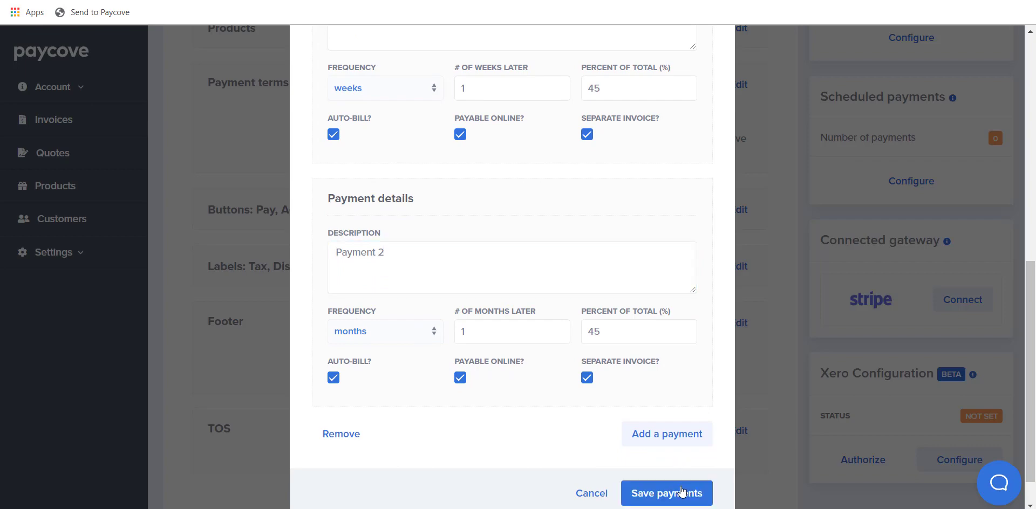
pyautogui.click(682, 492)
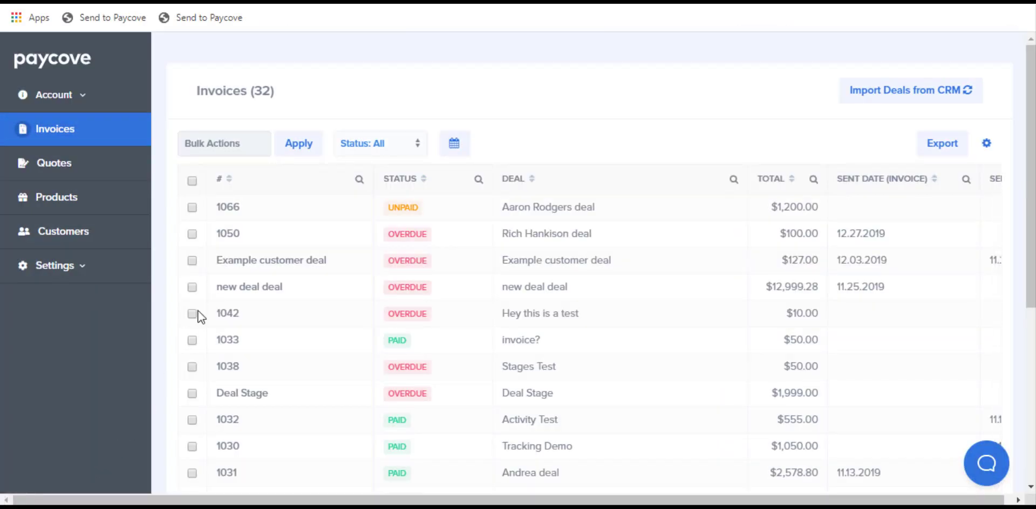
# Open the unpaid $1,200.00 invoice and review its scheduled payments and their scheduling details
pyautogui.click(223, 211)
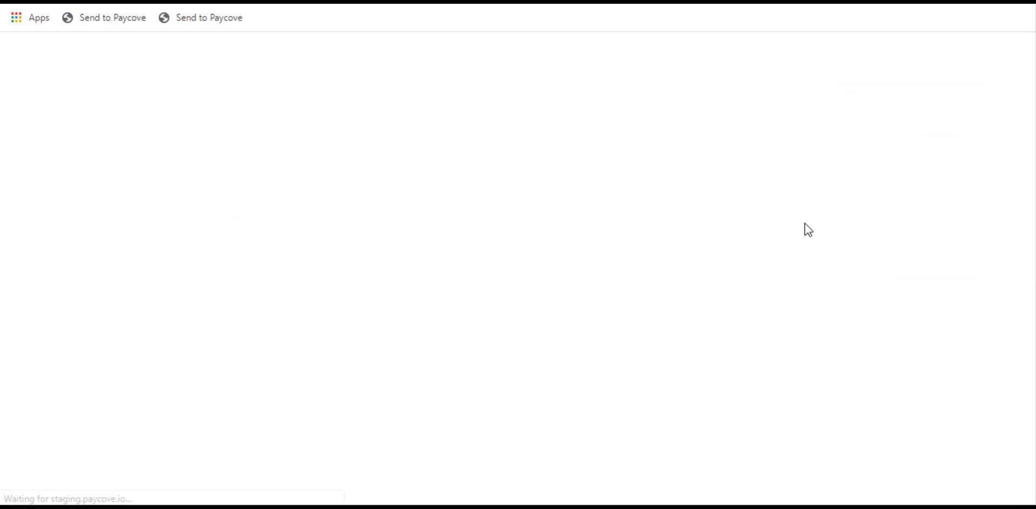
pyautogui.scroll(-10, 820, 215)
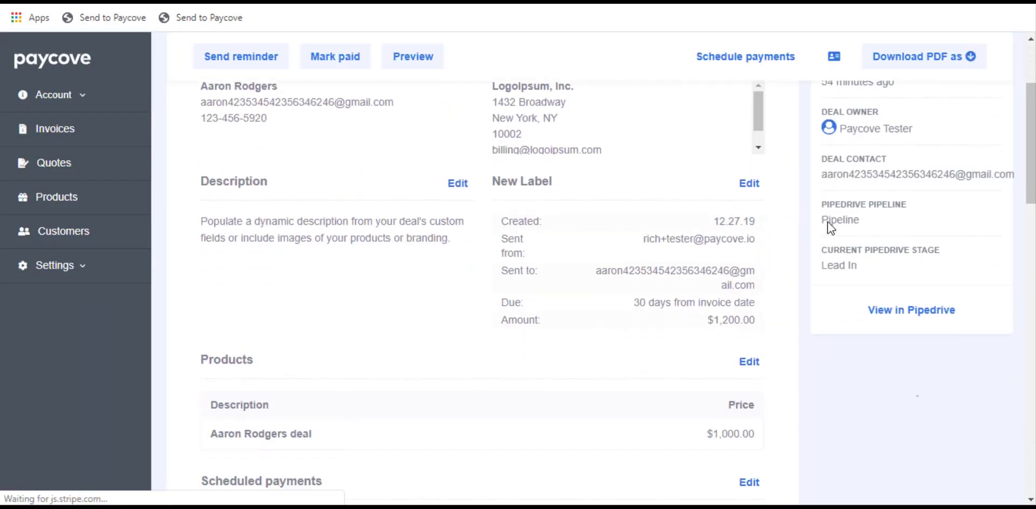
pyautogui.scroll(-1, 832, 218)
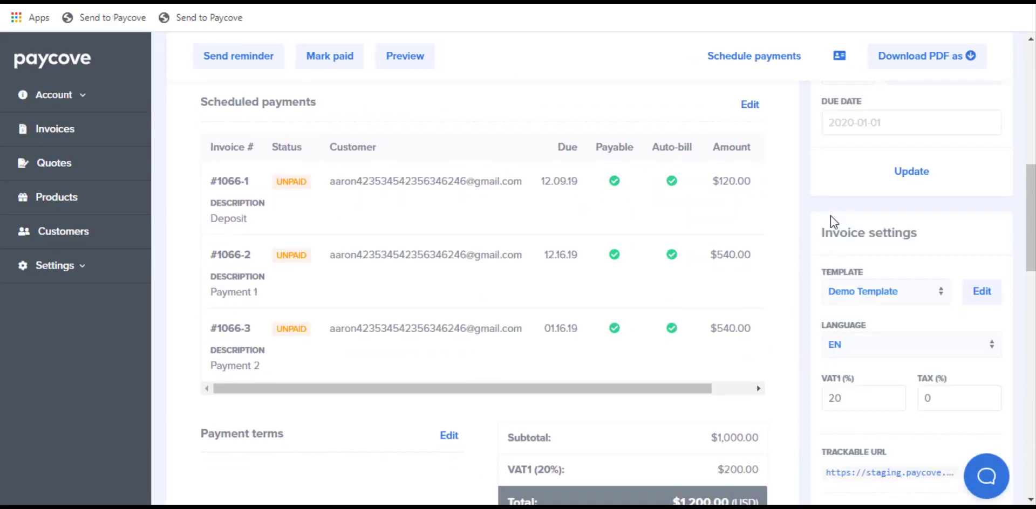
pyautogui.click(776, 57)
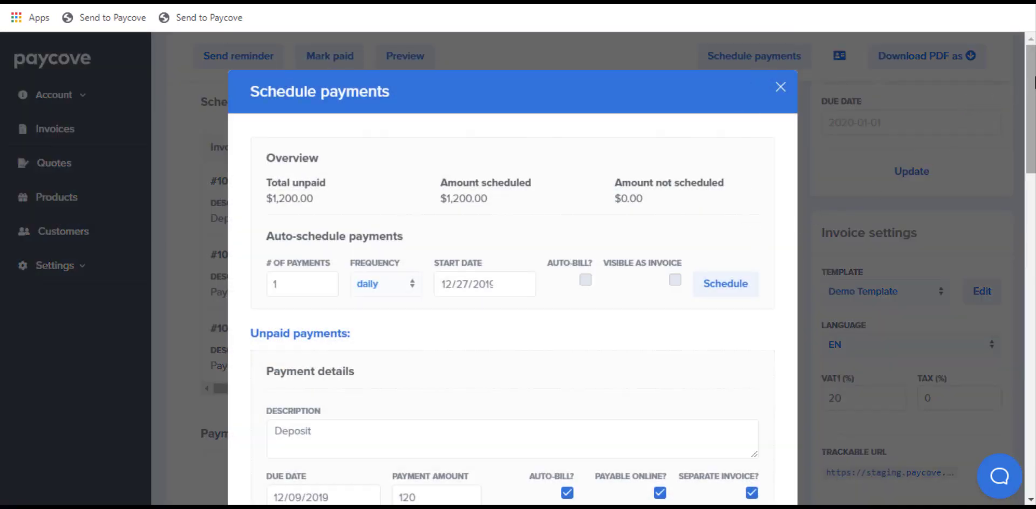
pyautogui.moveTo(1031, 80); pyautogui.dragTo(994, 92)
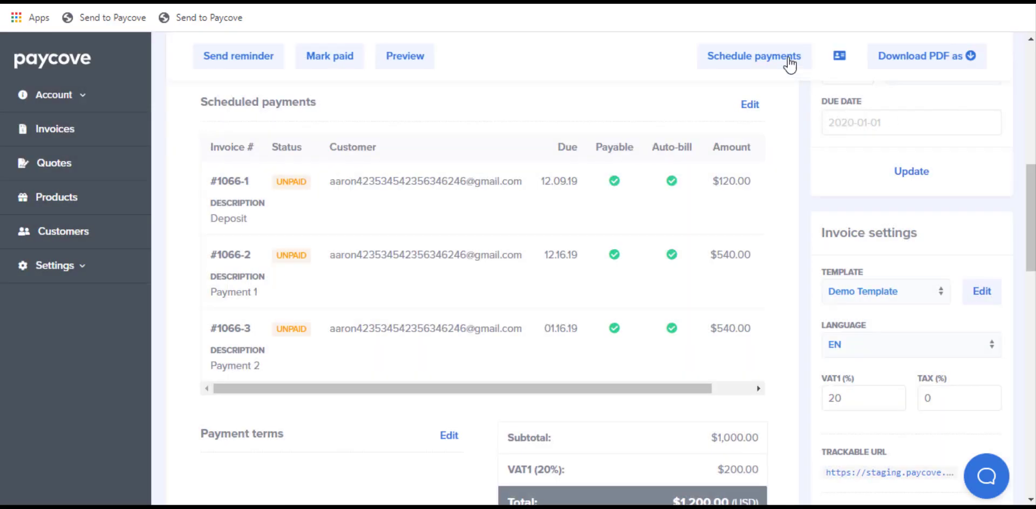
# Preview the invoice as the customer sees it and view its scheduled payments
pyautogui.click(397, 63)
pyautogui.scroll(-3, 896, 180)
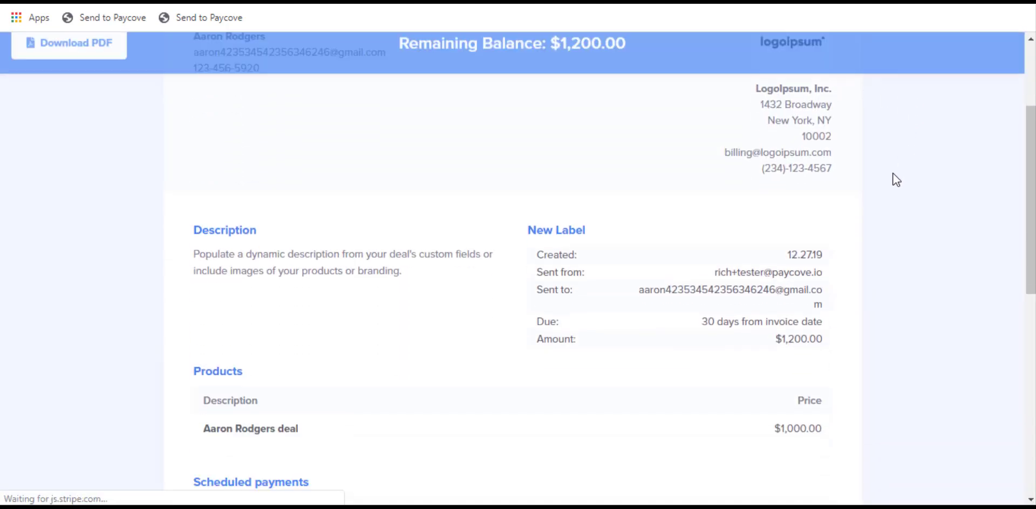
pyautogui.scroll(-4, 895, 180)
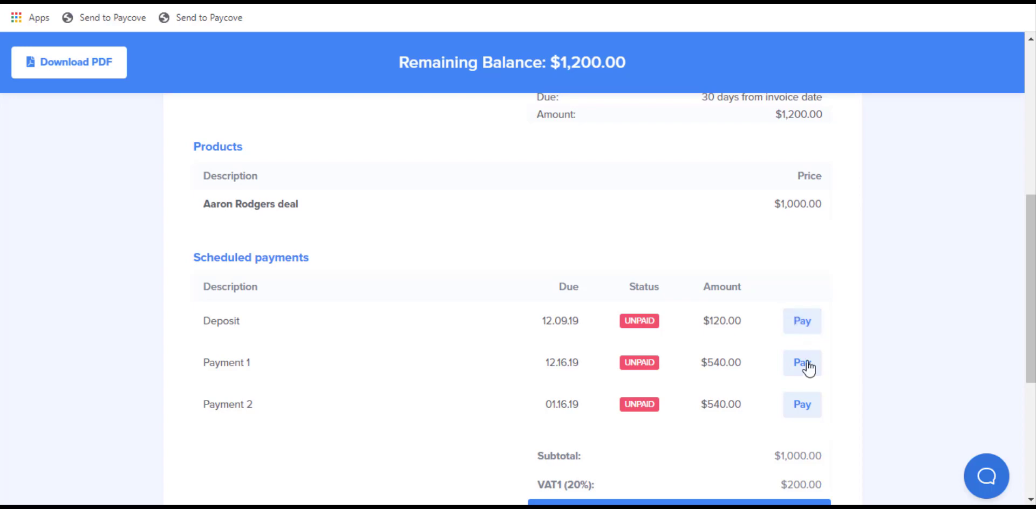
pyautogui.scroll(-2, 915, 329)
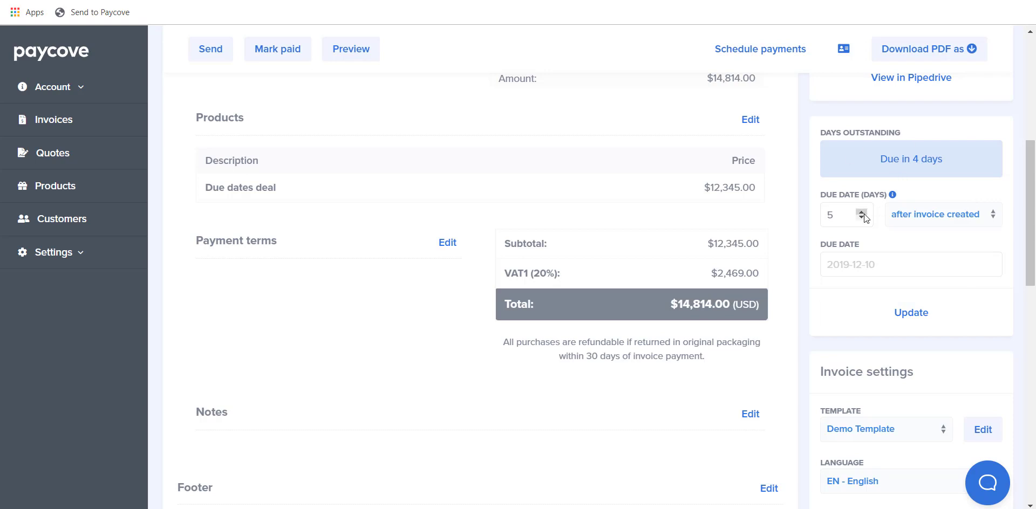
# Set the Due dates deal invoice's due date value to 14 with the "day of month" option
pyautogui.click(852, 212)
pyautogui.press('BackSpace')
pyautogui.write('14')
pyautogui.click(914, 214)
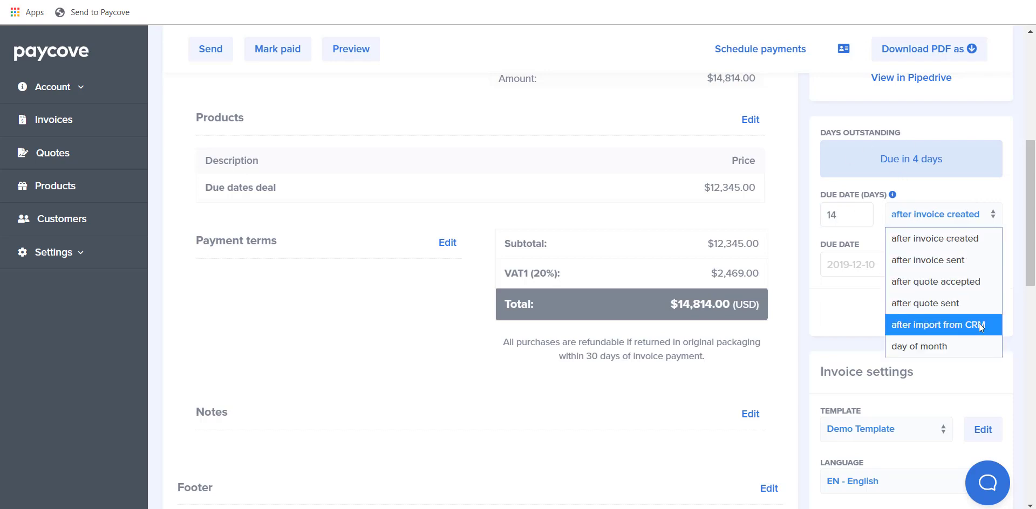
pyautogui.click(981, 346)
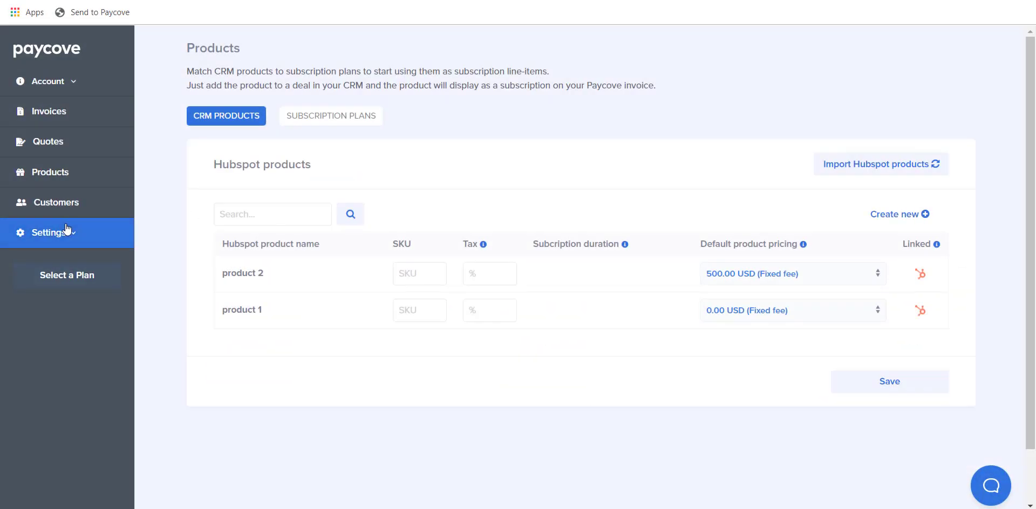
# Open the CRM pipeline settings, leave HubSpot products enabled and save the changes
pyautogui.click(68, 231)
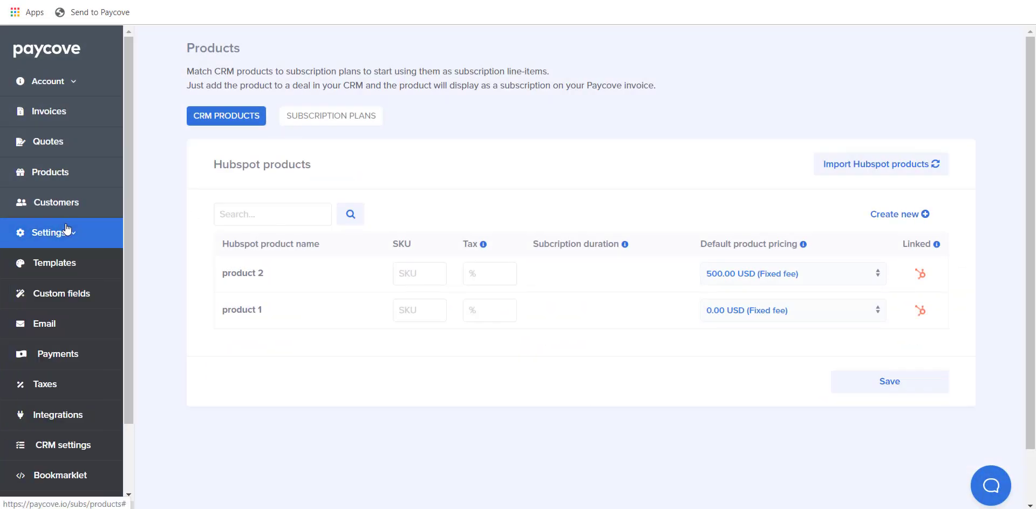
pyautogui.click(88, 441)
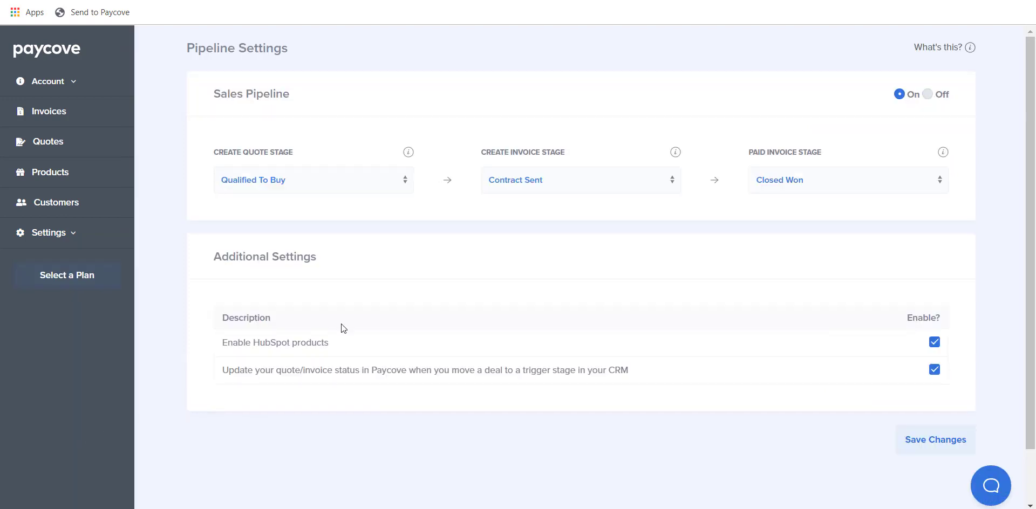
pyautogui.click(934, 344)
pyautogui.click(935, 343)
pyautogui.click(934, 447)
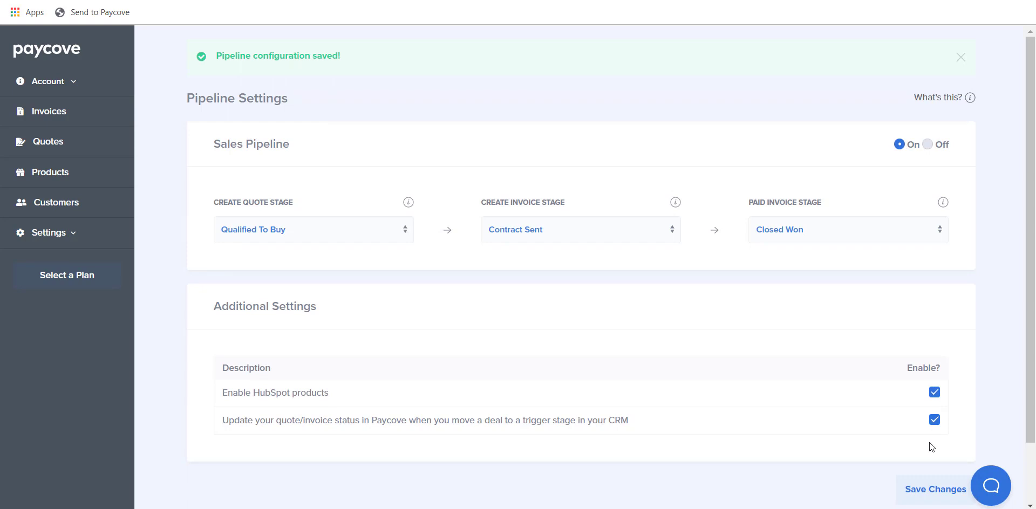
# Import the Pipedrive products into the CRM product list and set the tax for Thing 2 to 5%
pyautogui.click(107, 180)
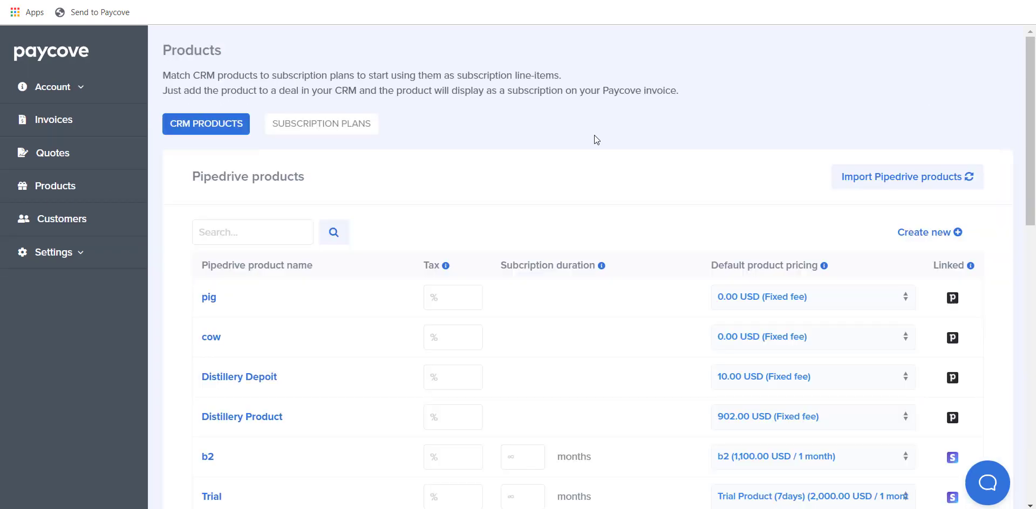
pyautogui.click(898, 177)
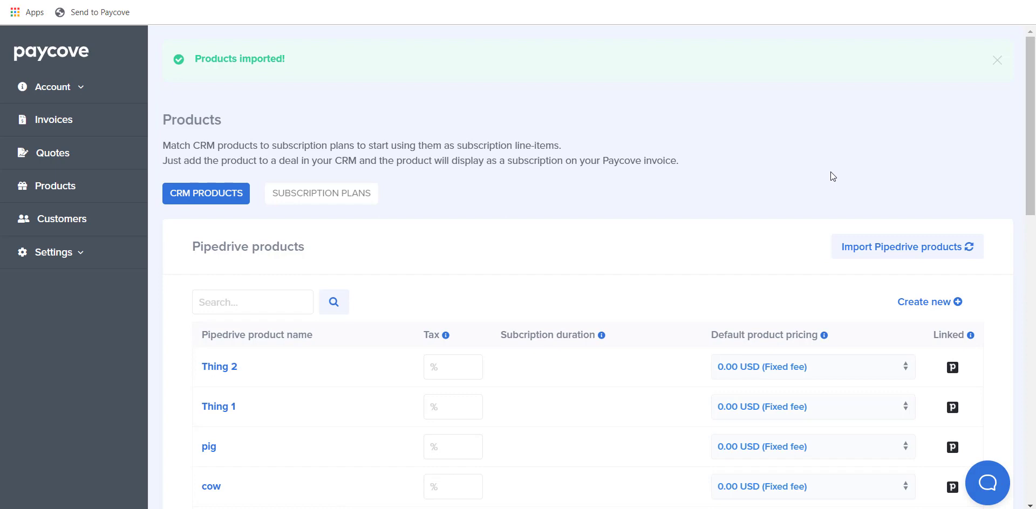
pyautogui.click(459, 360)
pyautogui.click(596, 369)
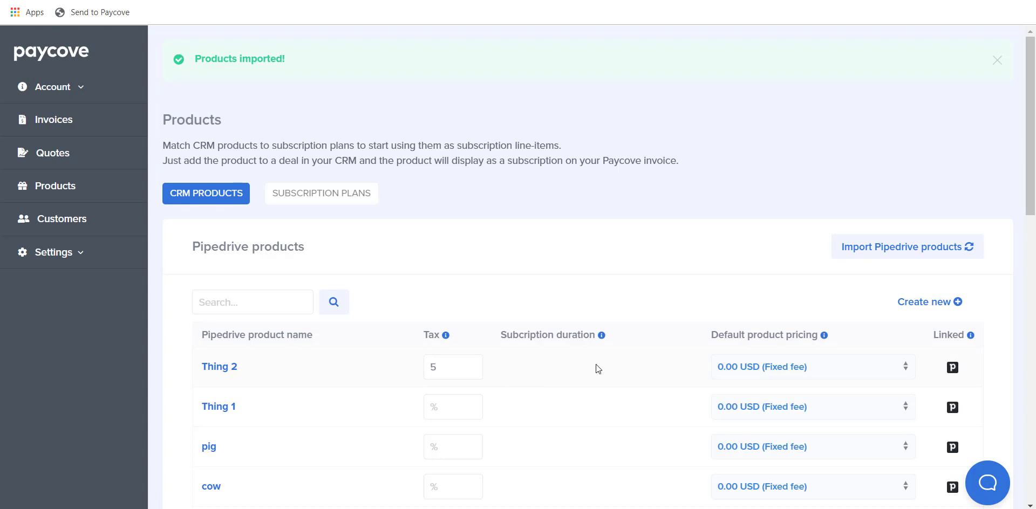
pyautogui.click(808, 369)
# Enable display of the Qty field in the quote's products table and preview the customer version
pyautogui.scroll(-1, 798, 301)
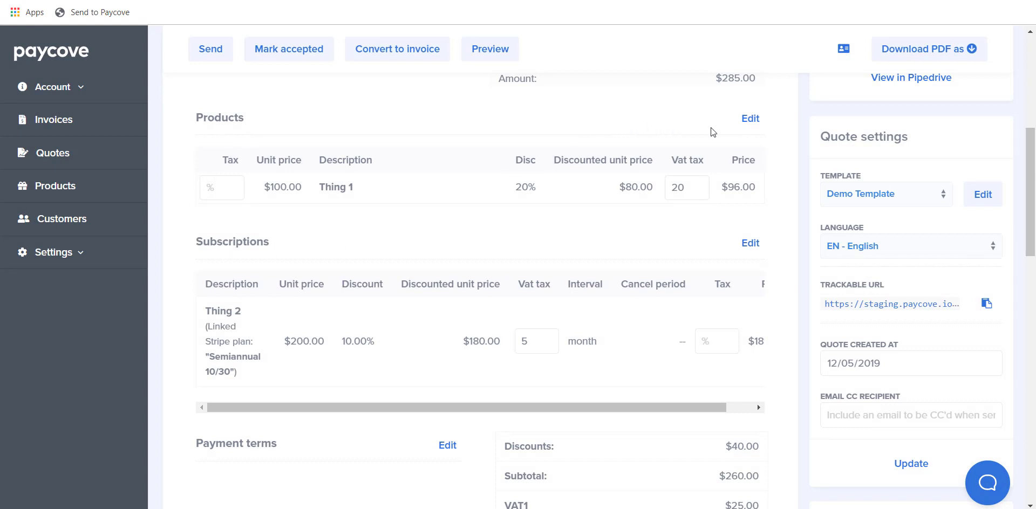
pyautogui.click(750, 119)
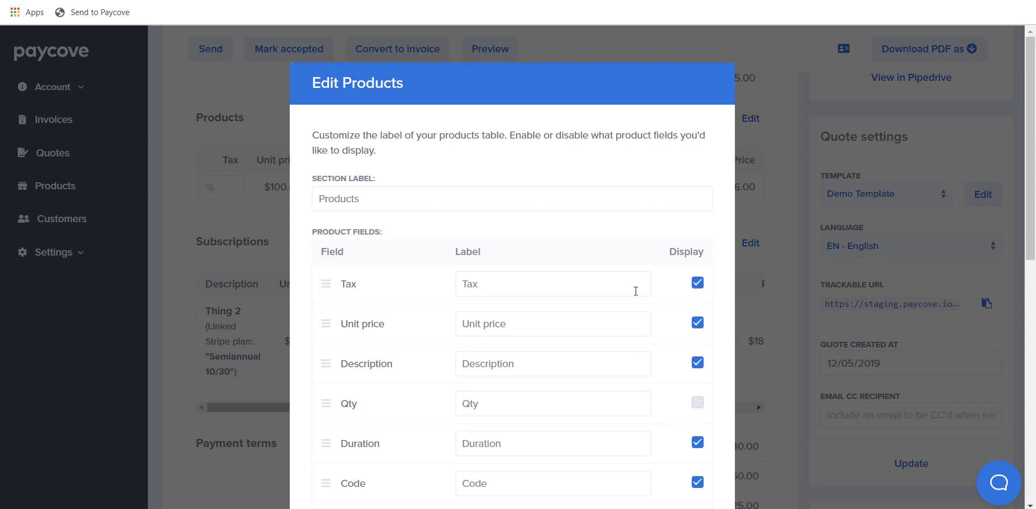
pyautogui.scroll(-3, 638, 288)
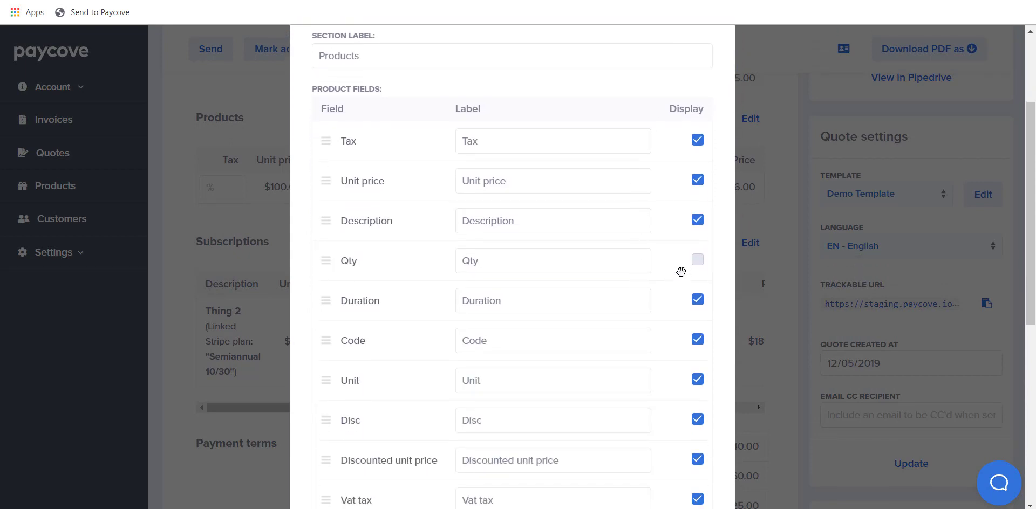
pyautogui.click(700, 263)
pyautogui.scroll(-8, 685, 267)
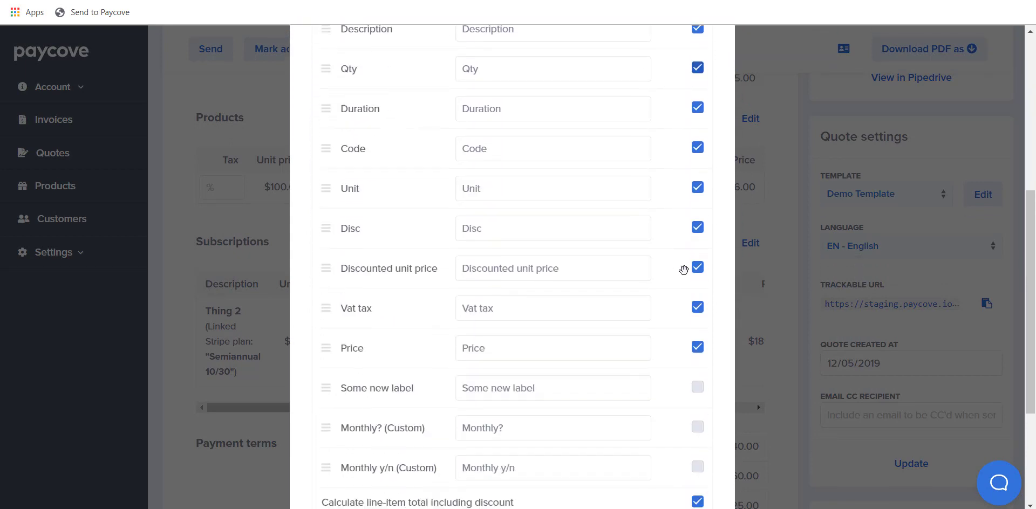
pyautogui.click(689, 448)
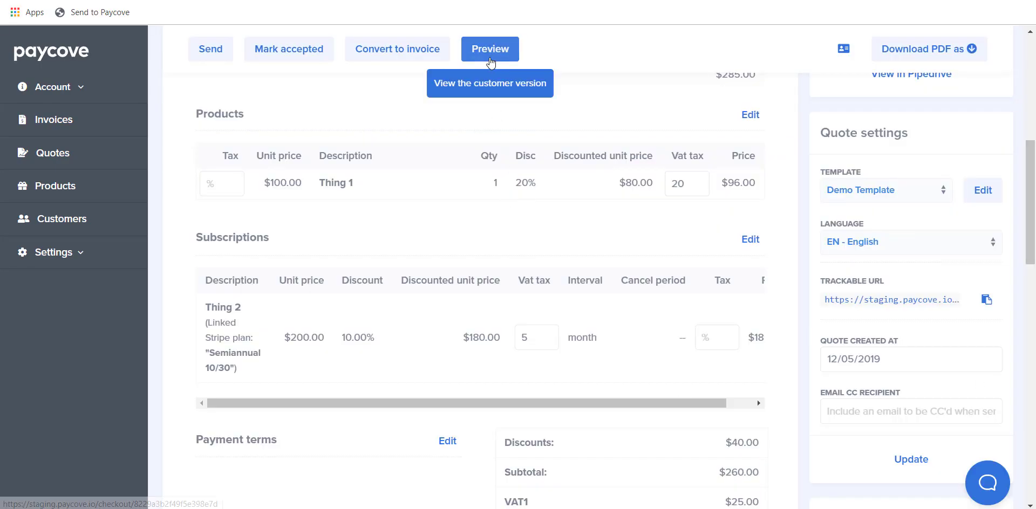
pyautogui.click(488, 52)
pyautogui.scroll(-5, 122, 225)
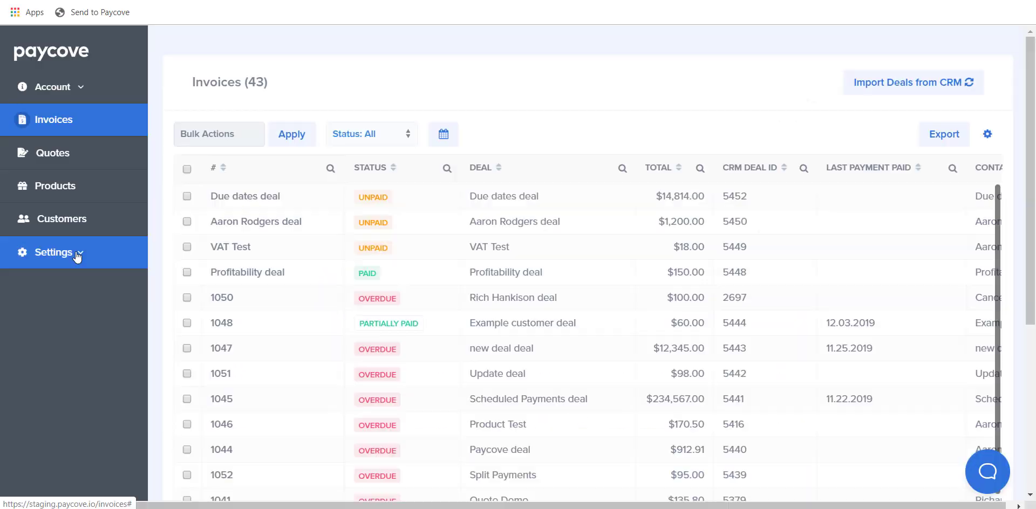
# Set the default tax rate to 5.3% in the tax settings and save it
pyautogui.click(54, 252)
pyautogui.click(86, 418)
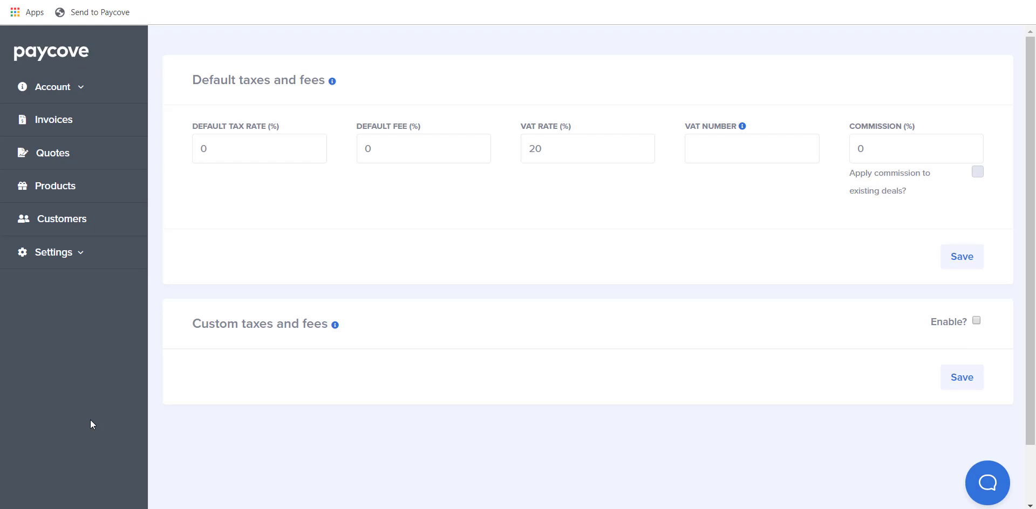
pyautogui.click(229, 149)
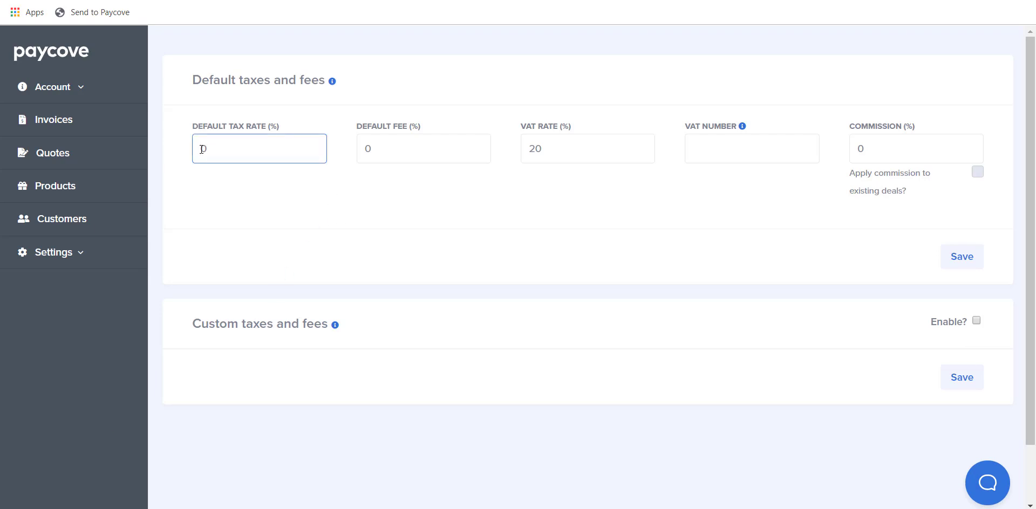
pyautogui.write('5.3')
pyautogui.press('Delete')
pyautogui.click(959, 264)
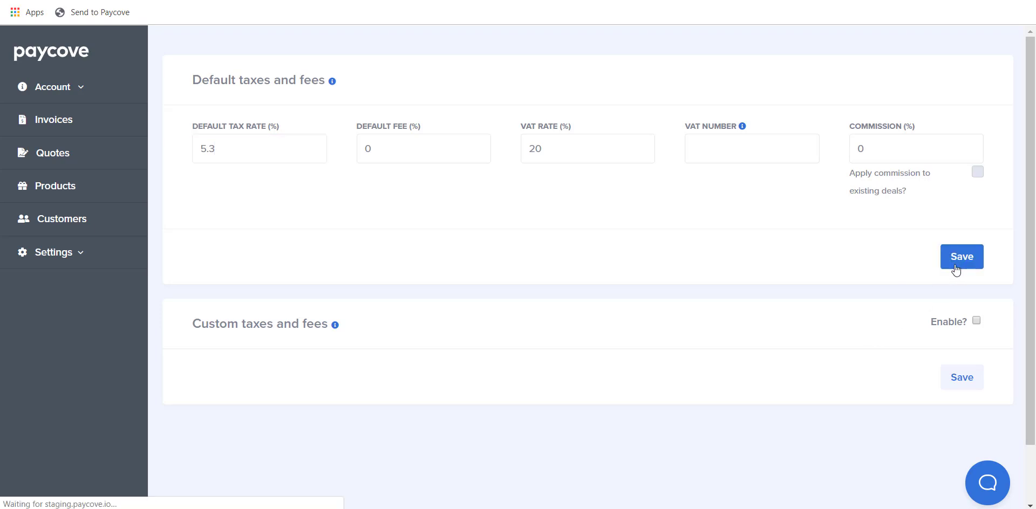
# Enable custom taxes and fees and review the list of custom taxes
pyautogui.click(976, 362)
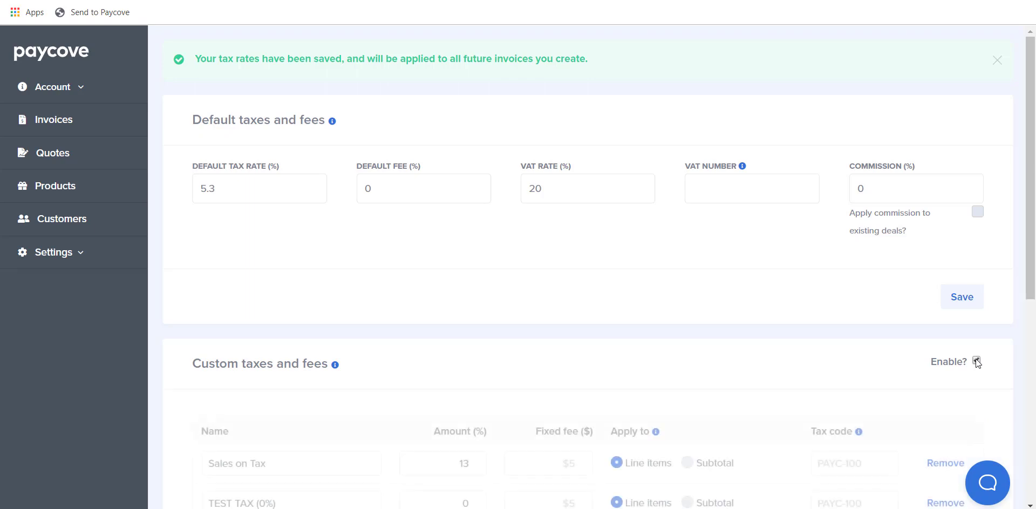
pyautogui.scroll(-3, 1029, 291)
pyautogui.moveTo(1029, 290); pyautogui.dragTo(997, 421)
pyautogui.scroll(3, 997, 414)
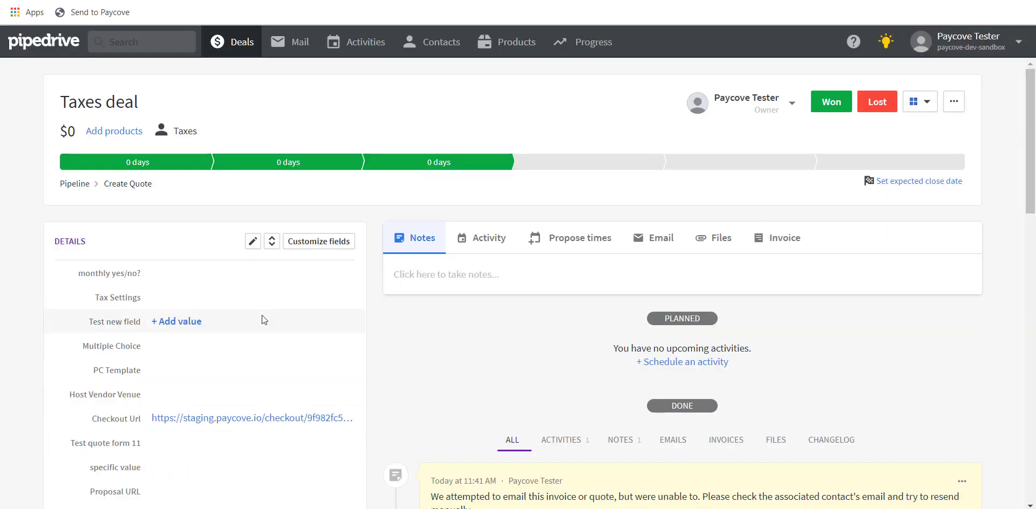
# In Pipedrive, choose Kentucky Example as the Taxes deal's tax setting and review the deal's invoice in Paycove
pyautogui.click(209, 305)
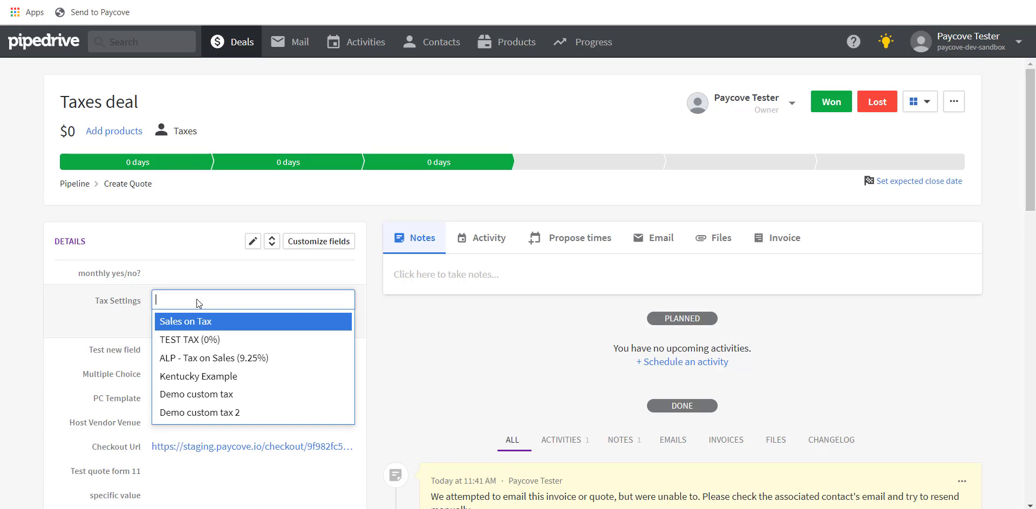
pyautogui.click(235, 377)
pyautogui.press('Up')
pyautogui.press('Return')
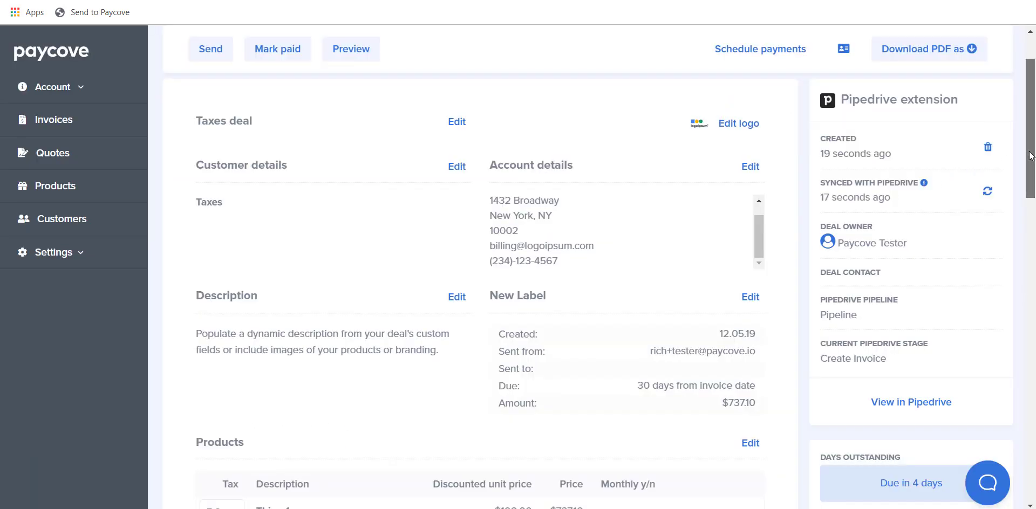
pyautogui.scroll(-5, 272, 221)
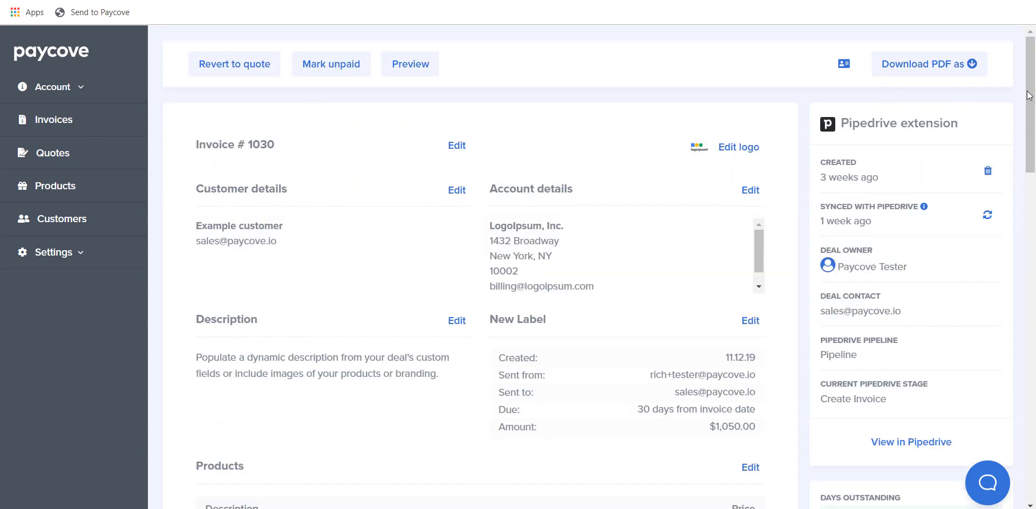
# Go to the activity log of invoice 1030 and copy its trackable URL
pyautogui.moveTo(1030, 95); pyautogui.dragTo(1030, 355)
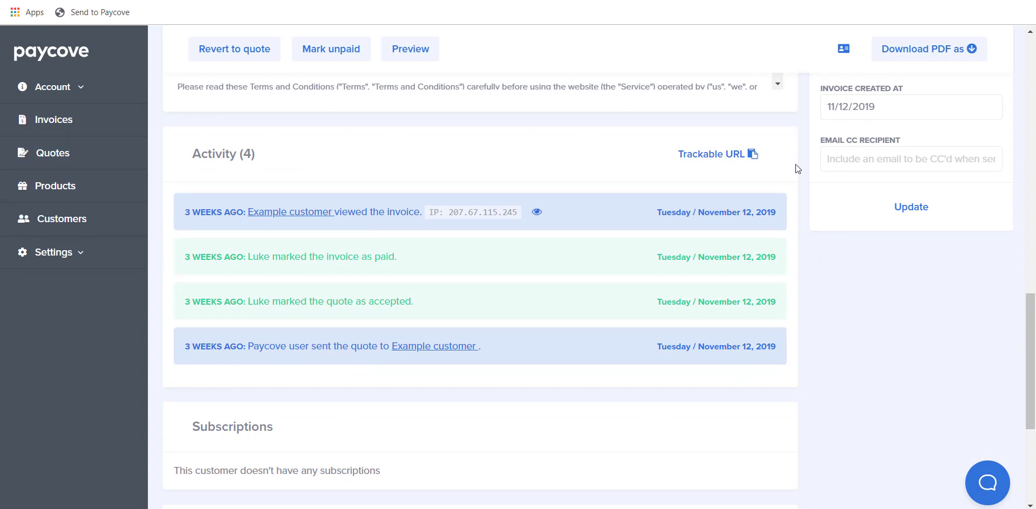
pyautogui.click(717, 157)
pyautogui.click(718, 156)
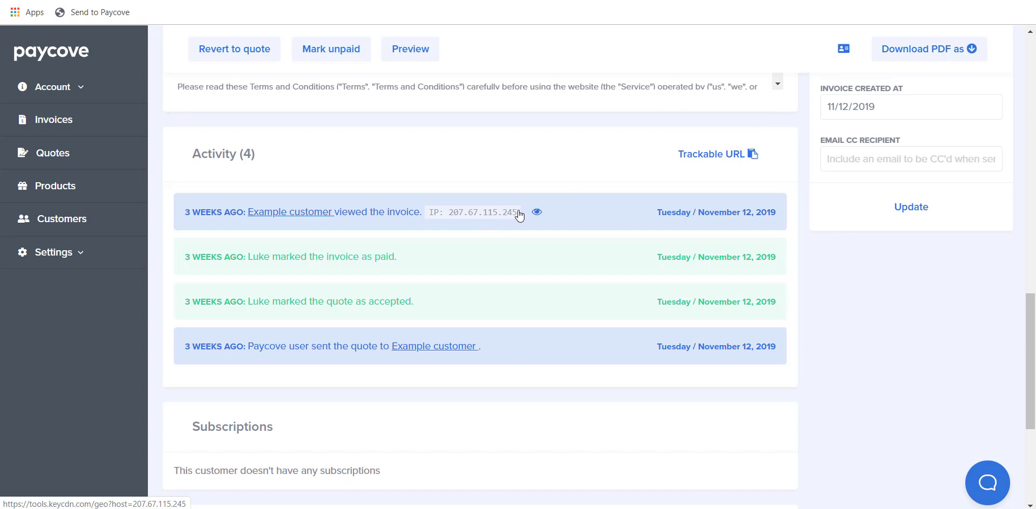
# Open the Tracking Demo deal in Pipedrive and review its invoice activity history
pyautogui.click(309, 213)
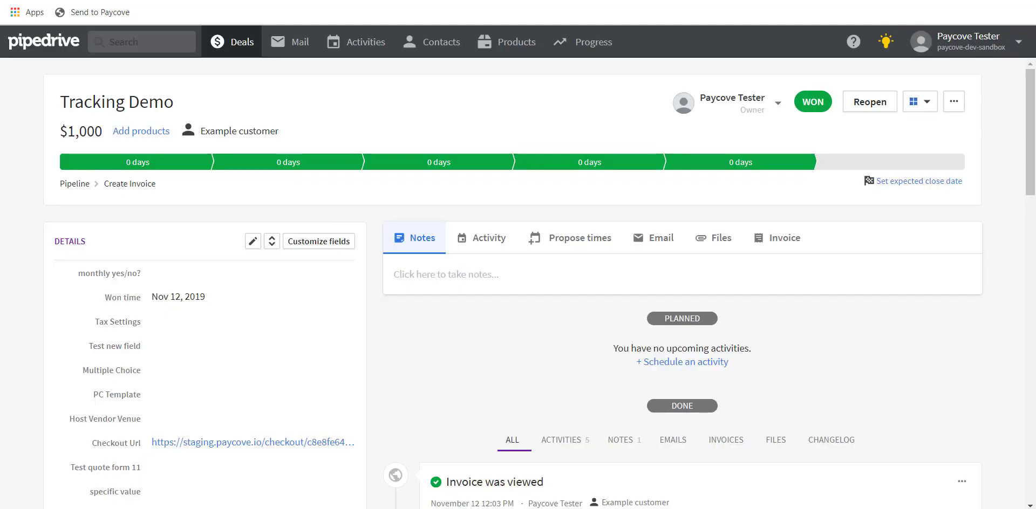
pyautogui.scroll(-3, 688, 139)
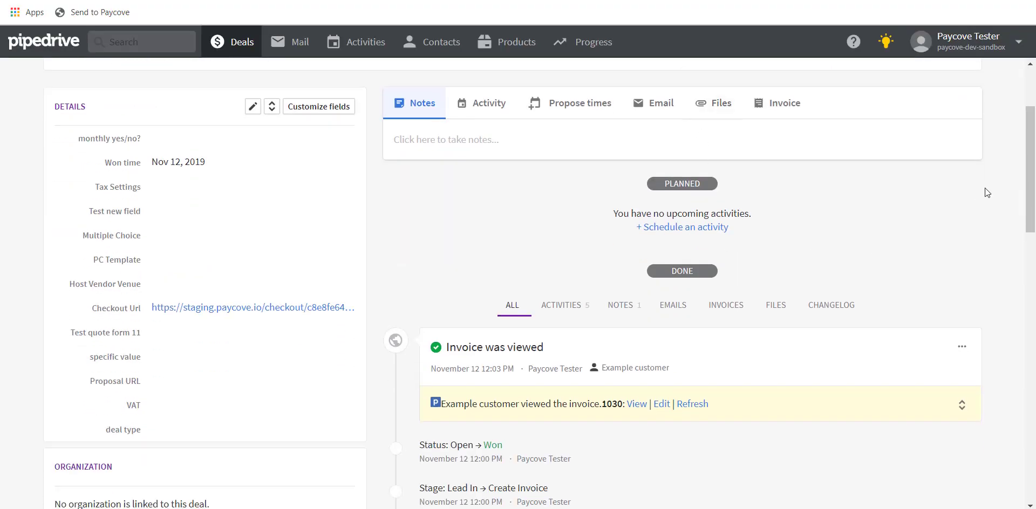
pyautogui.scroll(-3, 1025, 174)
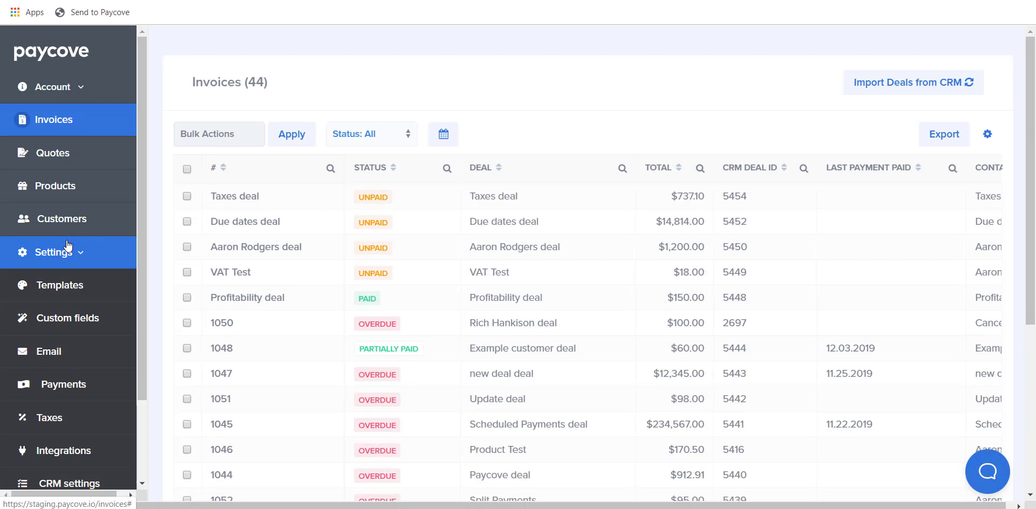
# Open Paycove's support documentation, return to the invoices list and open the support chat
pyautogui.scroll(-2, 53, 281)
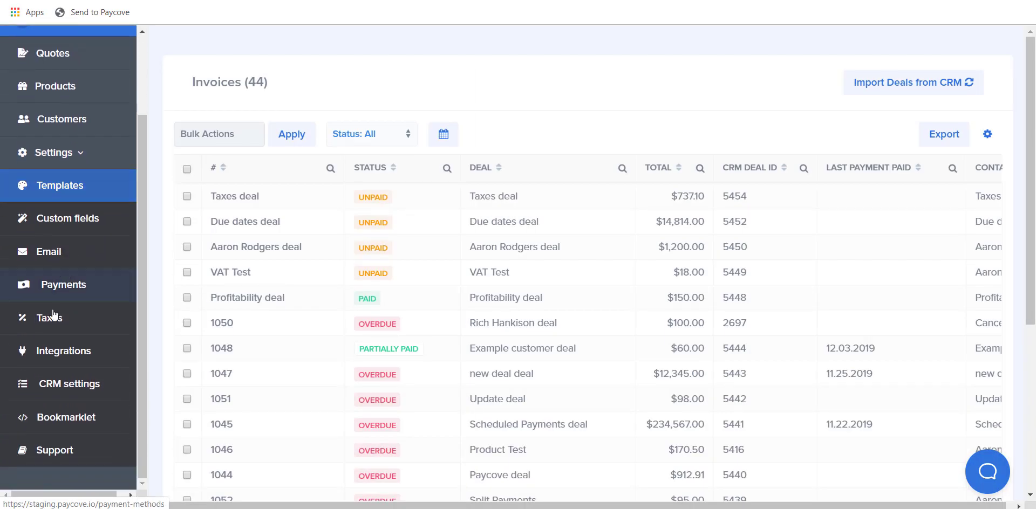
pyautogui.click(58, 450)
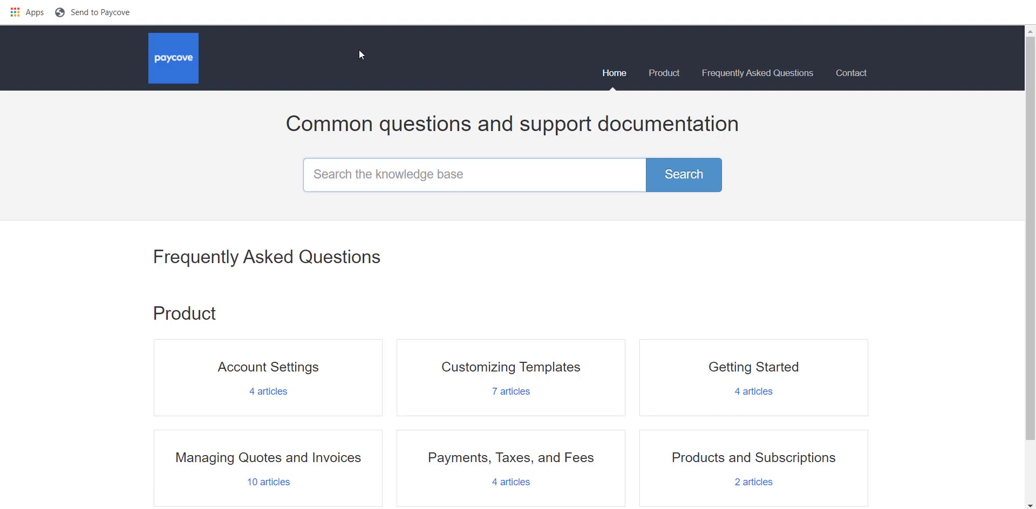
pyautogui.click(381, 0)
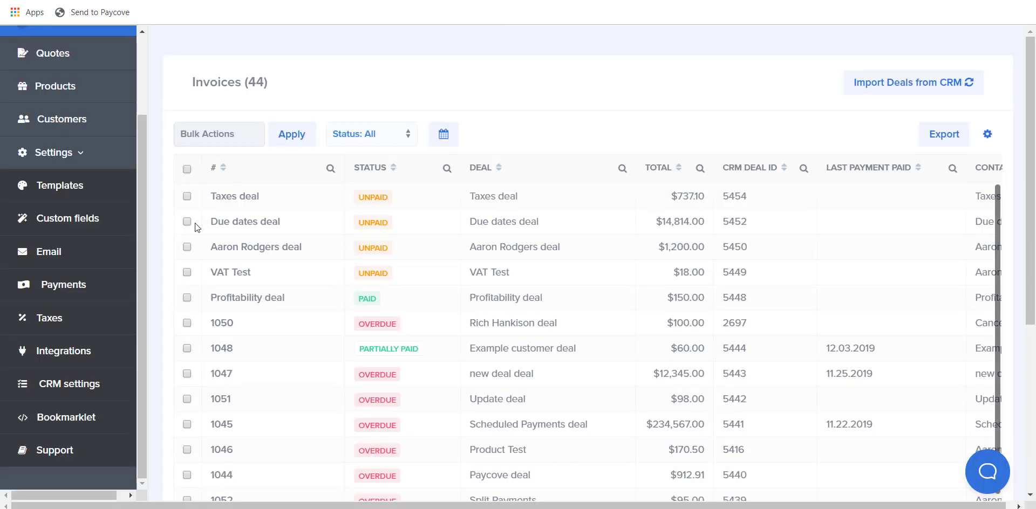
pyautogui.click(989, 470)
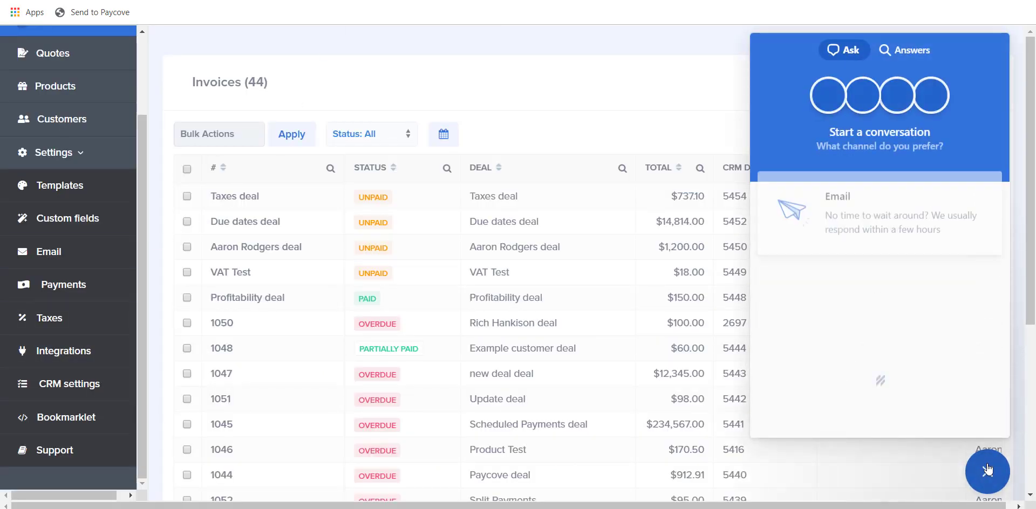